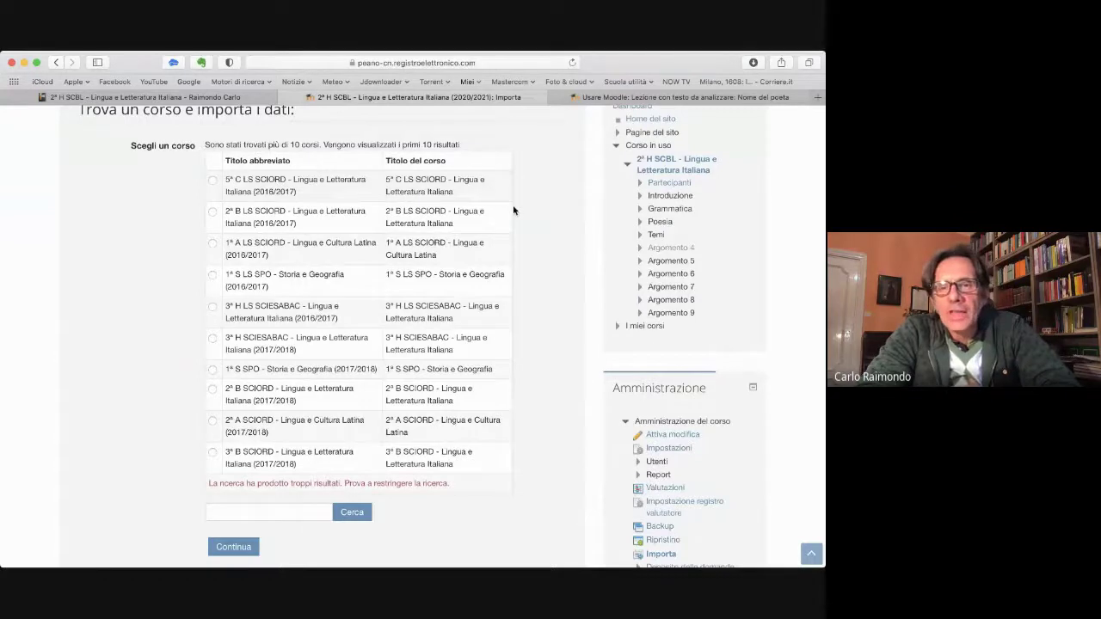
Search the list of courses available for import for "2019/2020".
scroll(514, 209, "down", 4)
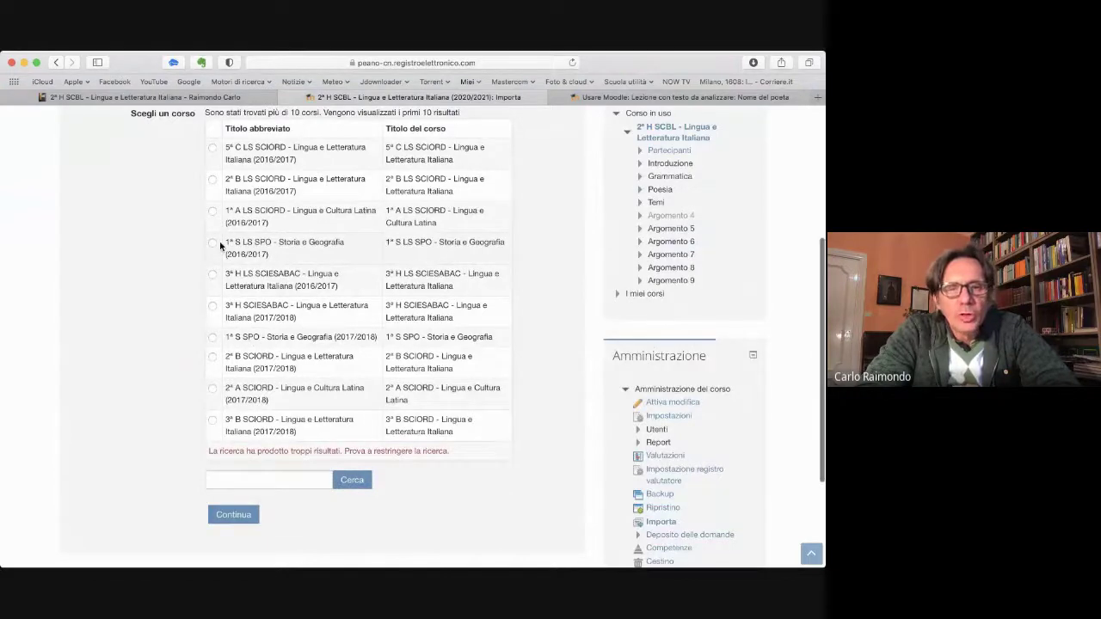
scroll(276, 205, "up", 1)
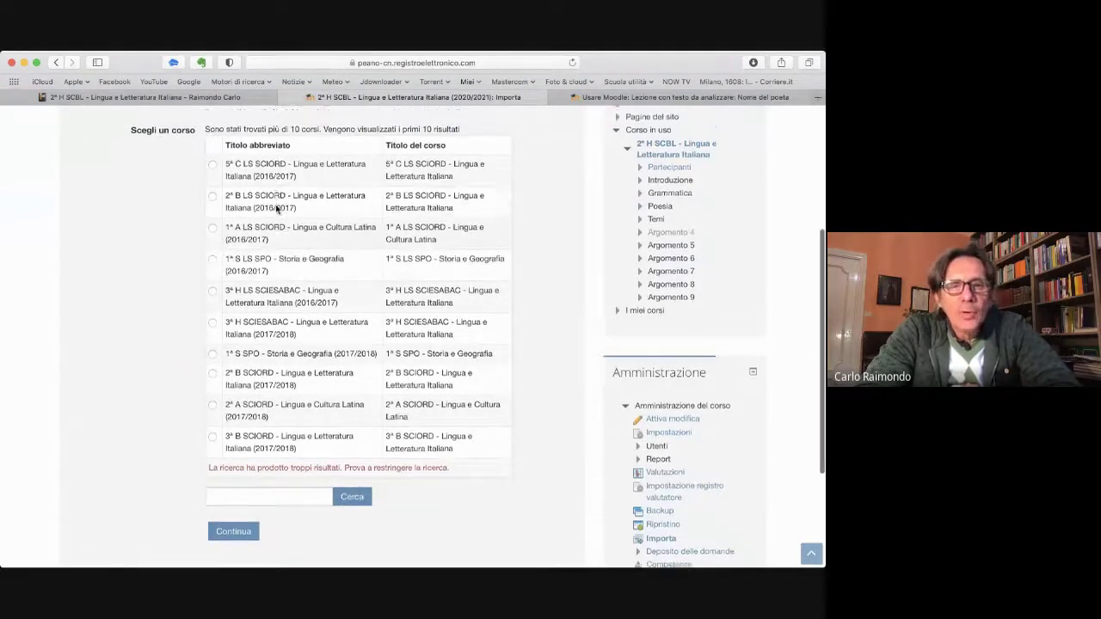
scroll(277, 204, "down", 1)
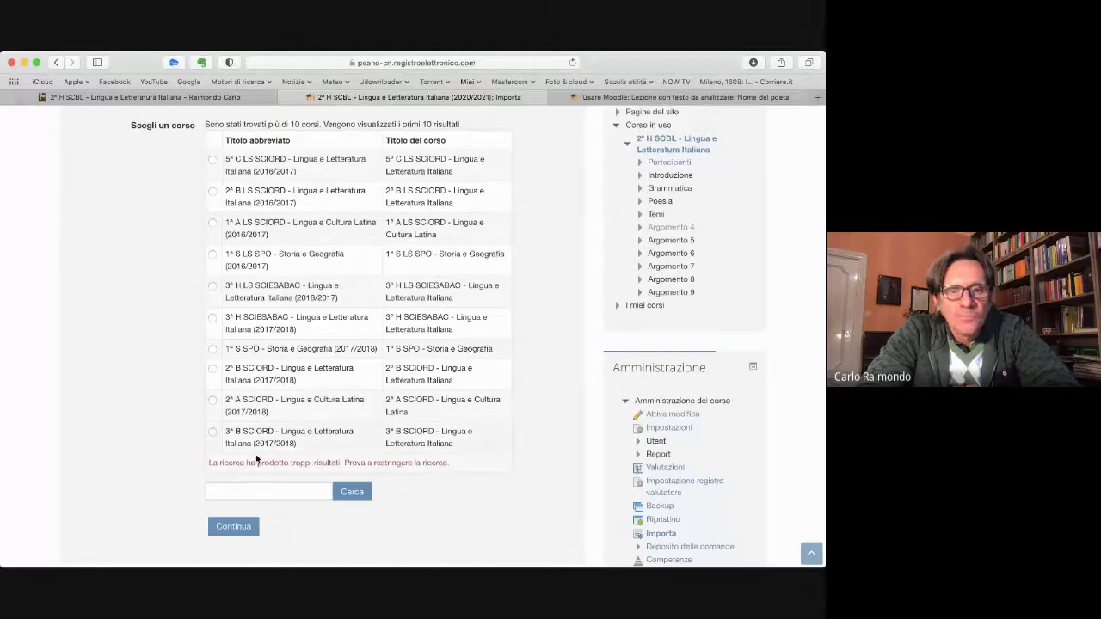
left_click(237, 494)
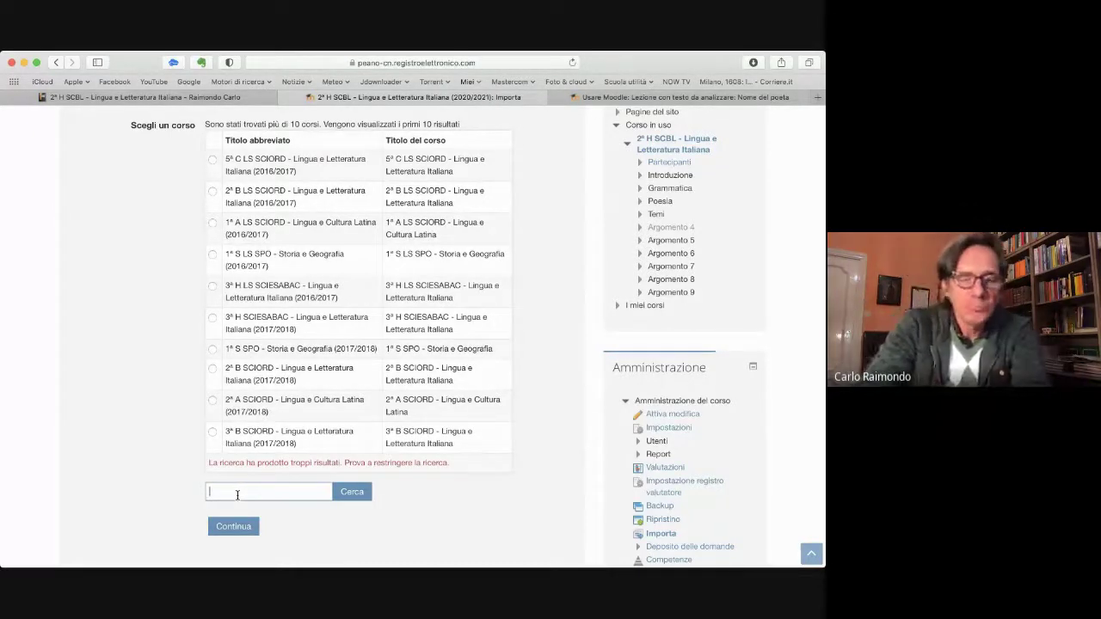
type("2016/2017")
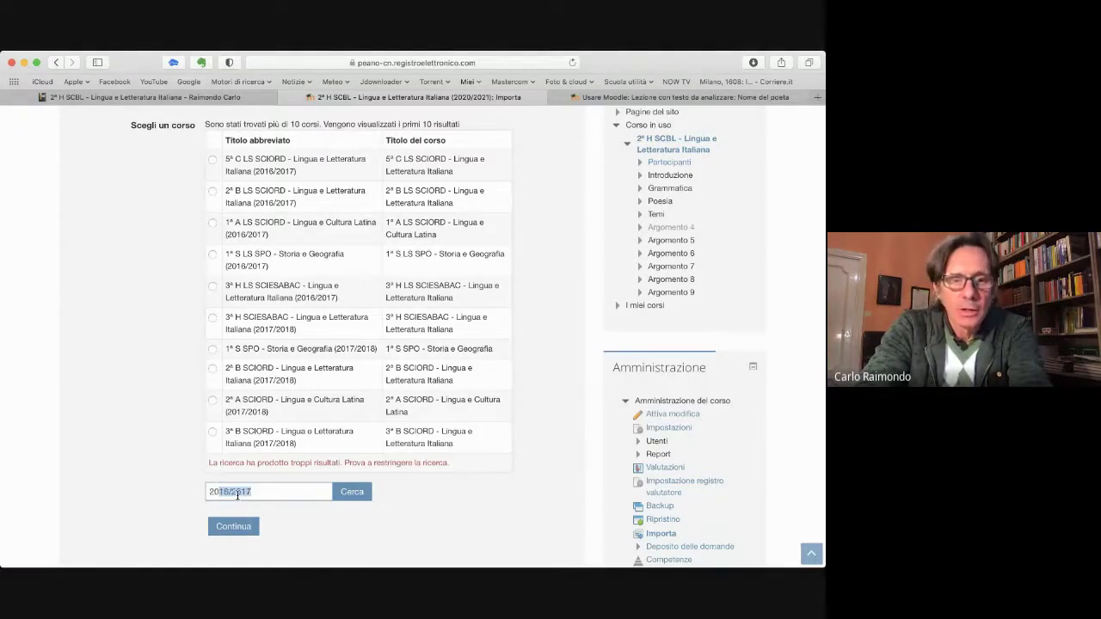
key("BackSpace")
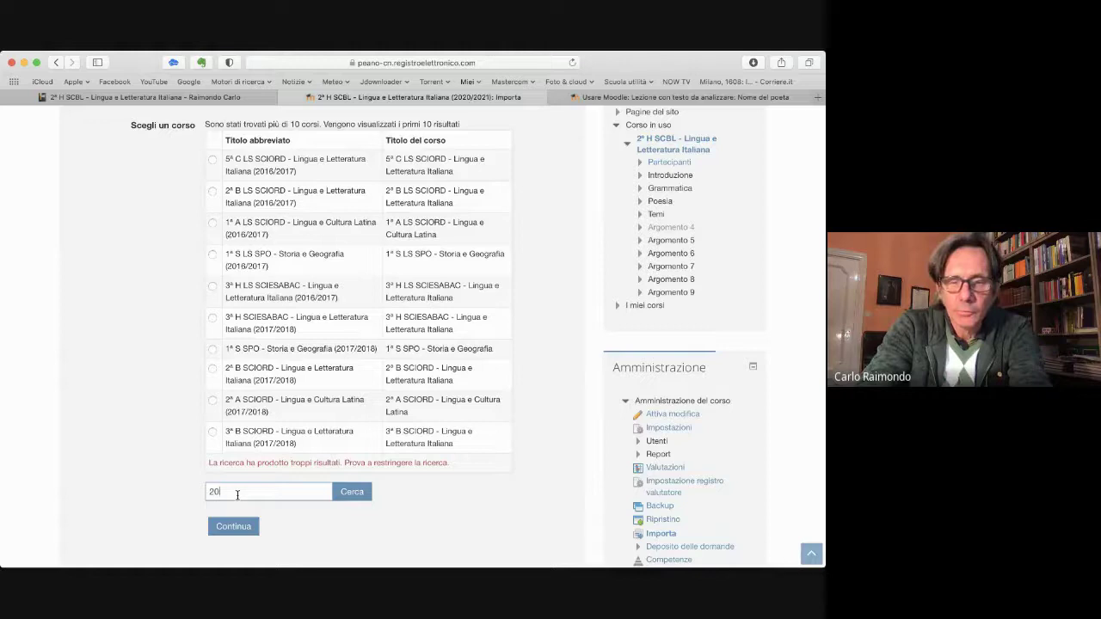
type("19/")
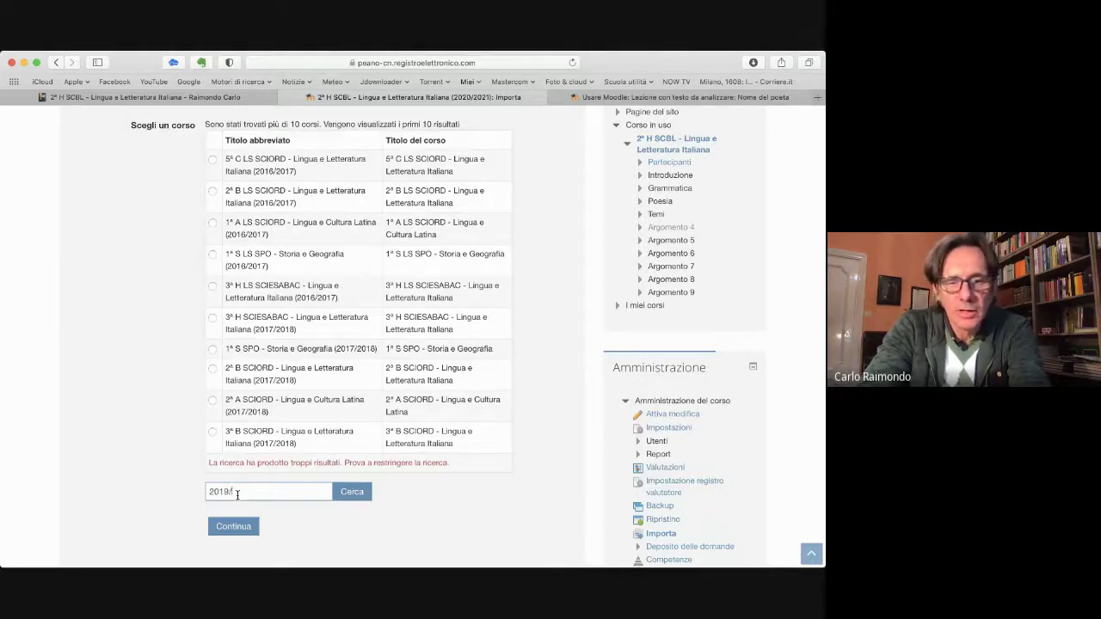
type("2020")
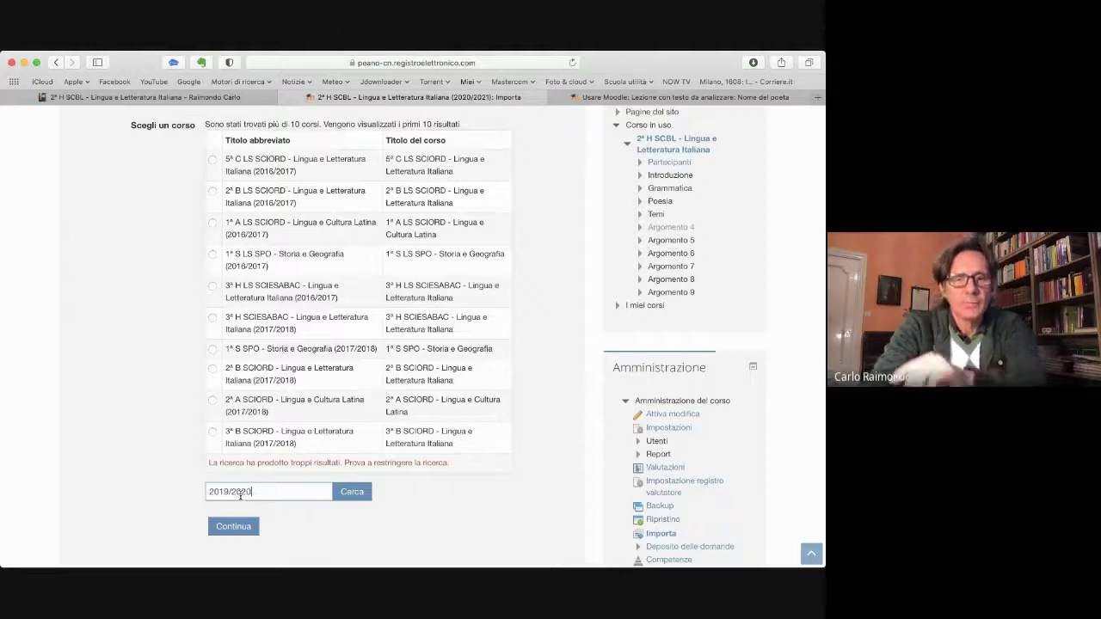
left_click(352, 491)
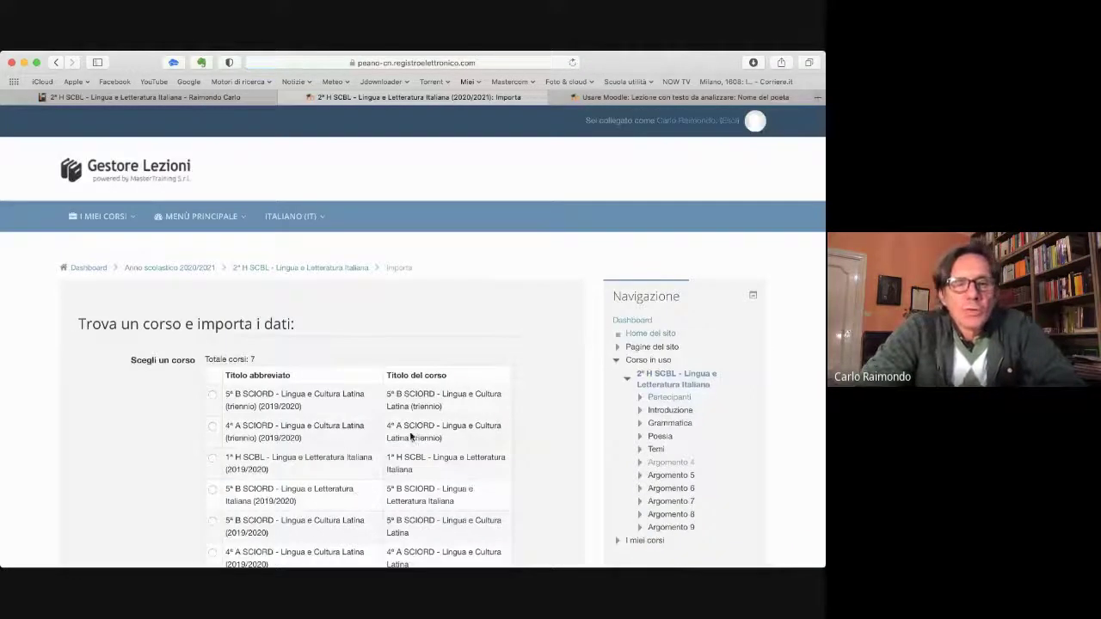
Choose the course 5ª B SCIORD - Lingua e Cultura Latina (triennio) (2019/2020) as the import source and continue.
scroll(404, 430, "down", 3)
scroll(410, 436, "down", 1)
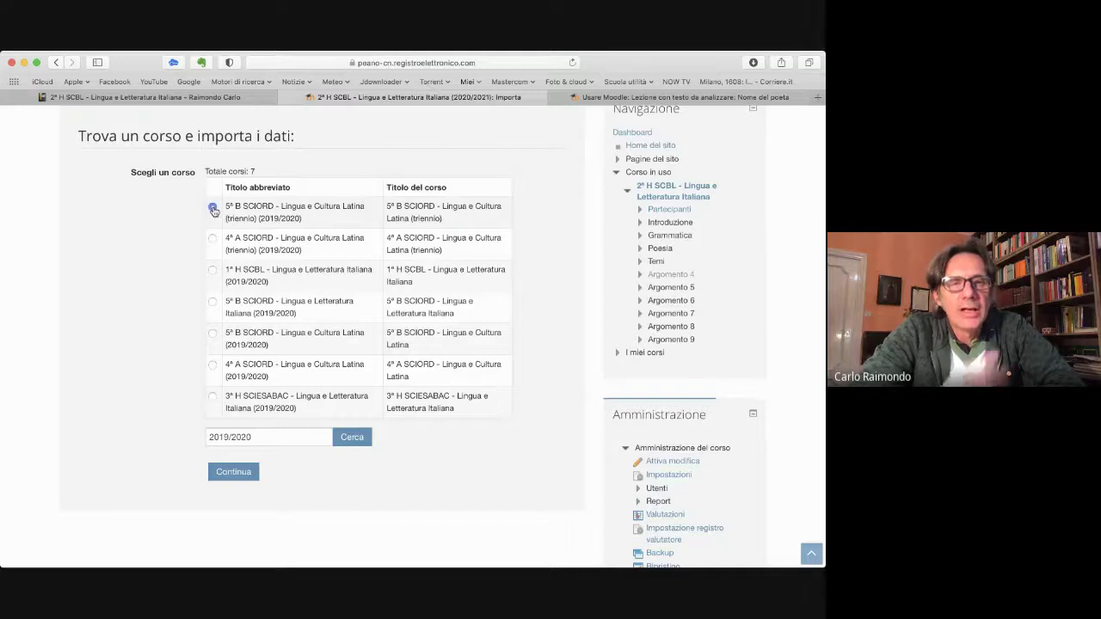
left_click(213, 210)
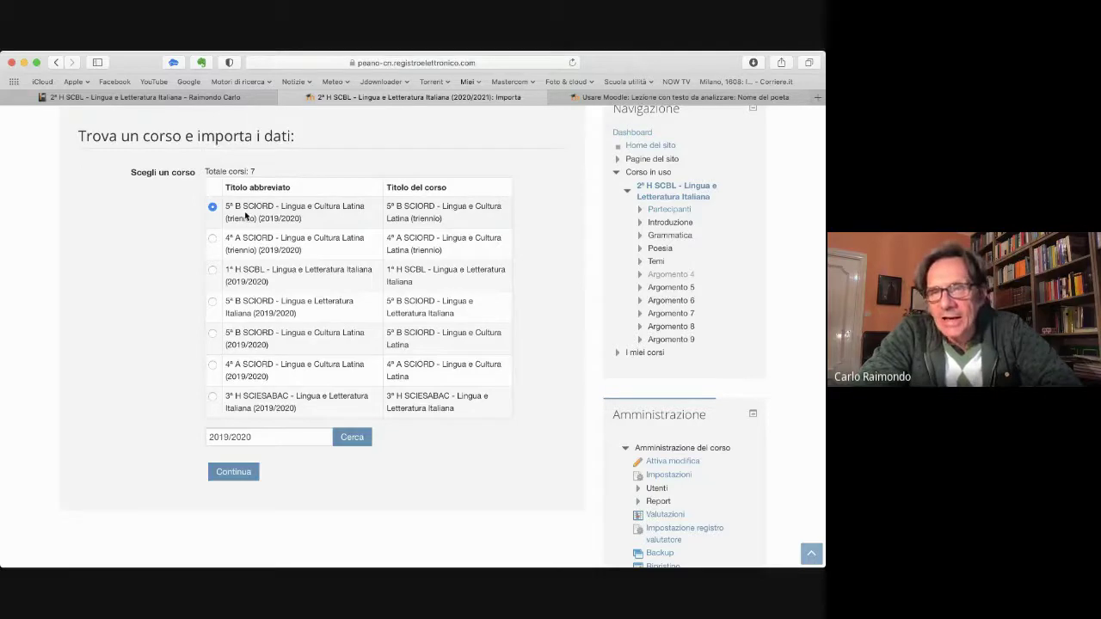
scroll(245, 215, "down", 1)
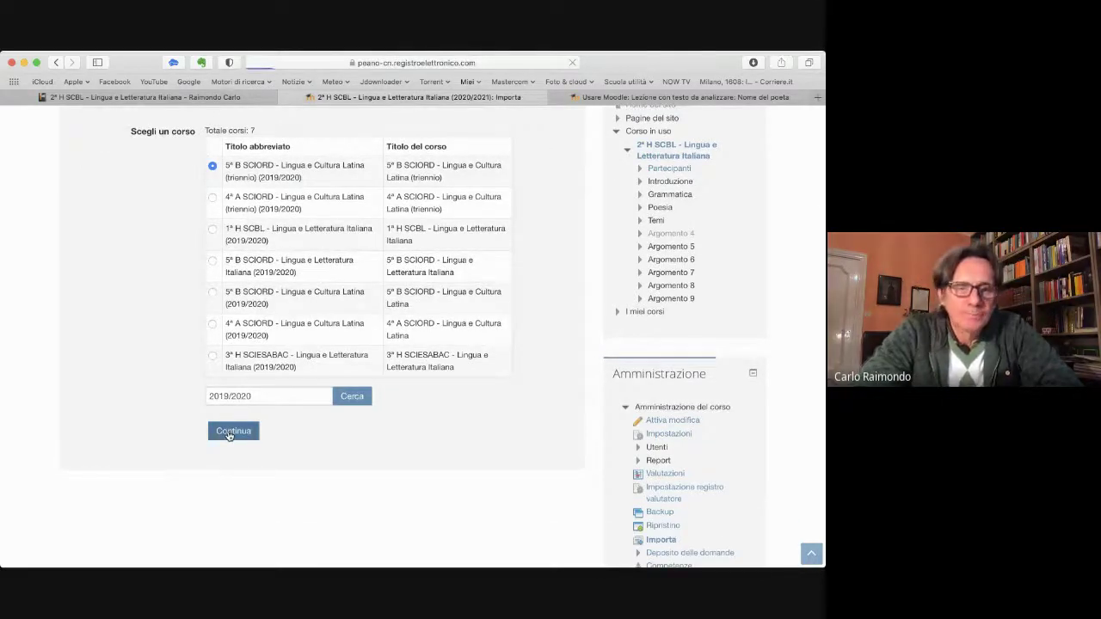
left_click(229, 432)
Exclude blocks, filters and calendar events from the import settings and proceed to the schema settings.
scroll(228, 435, "down", 2)
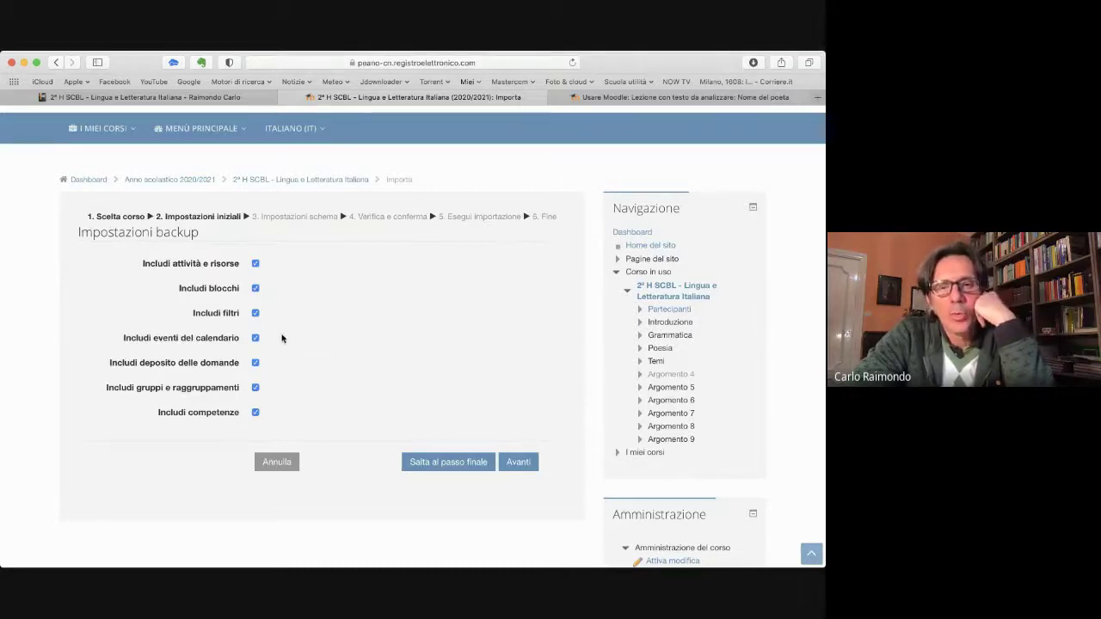
left_click(255, 339)
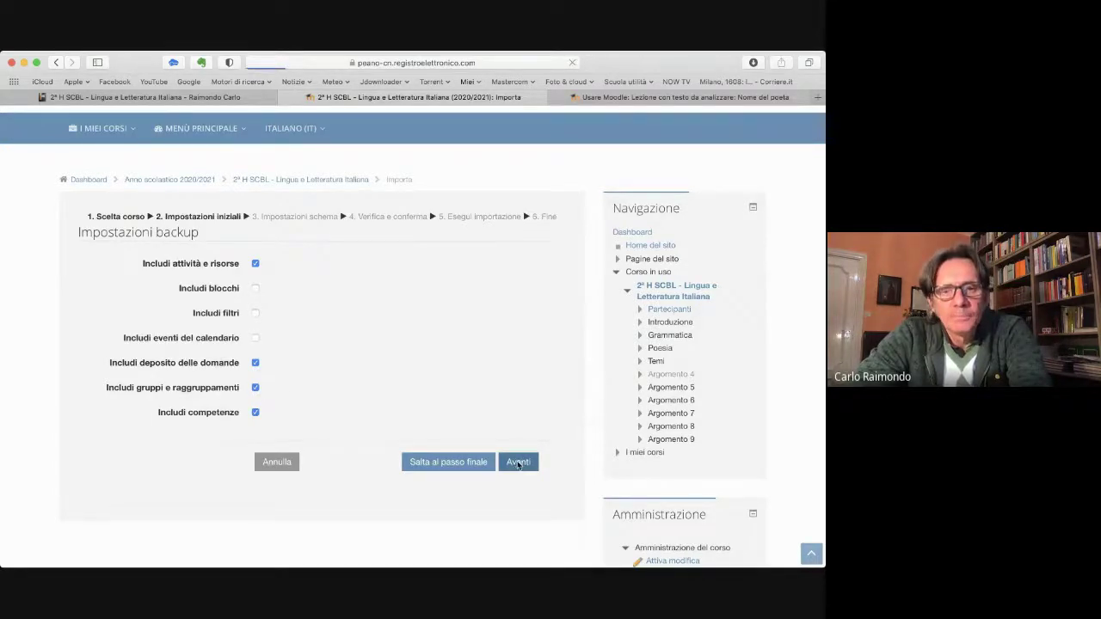
Review the source course's sections and activities offered for import, from Introduzione to Argomento 10.
scroll(449, 422, "down", 5)
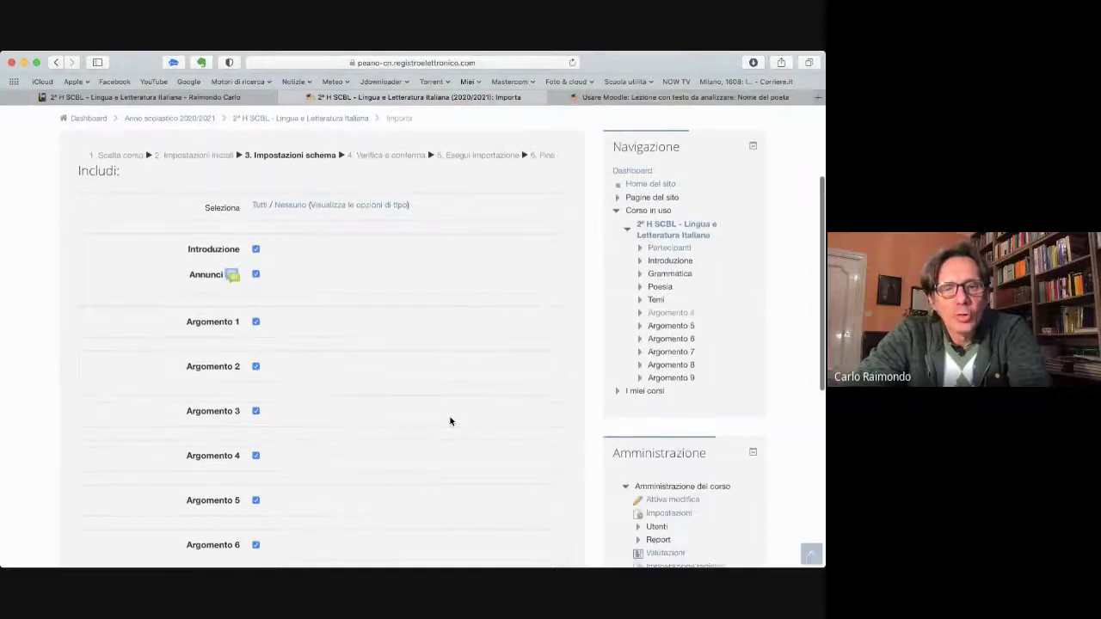
scroll(450, 422, "down", 2)
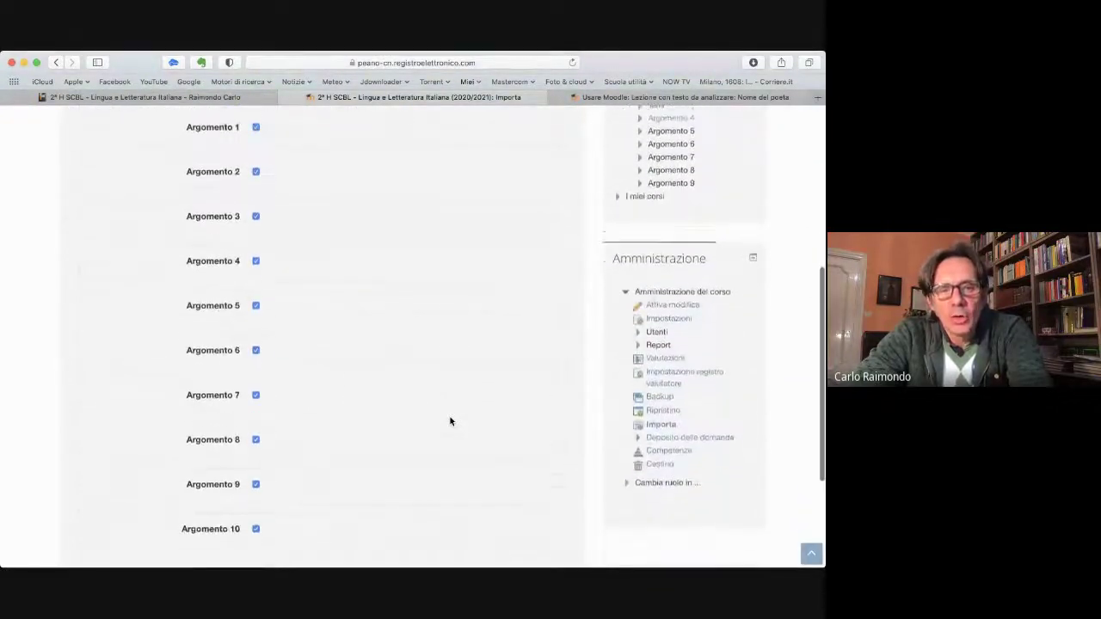
scroll(450, 421, "up", 3)
scroll(450, 421, "up", 3)
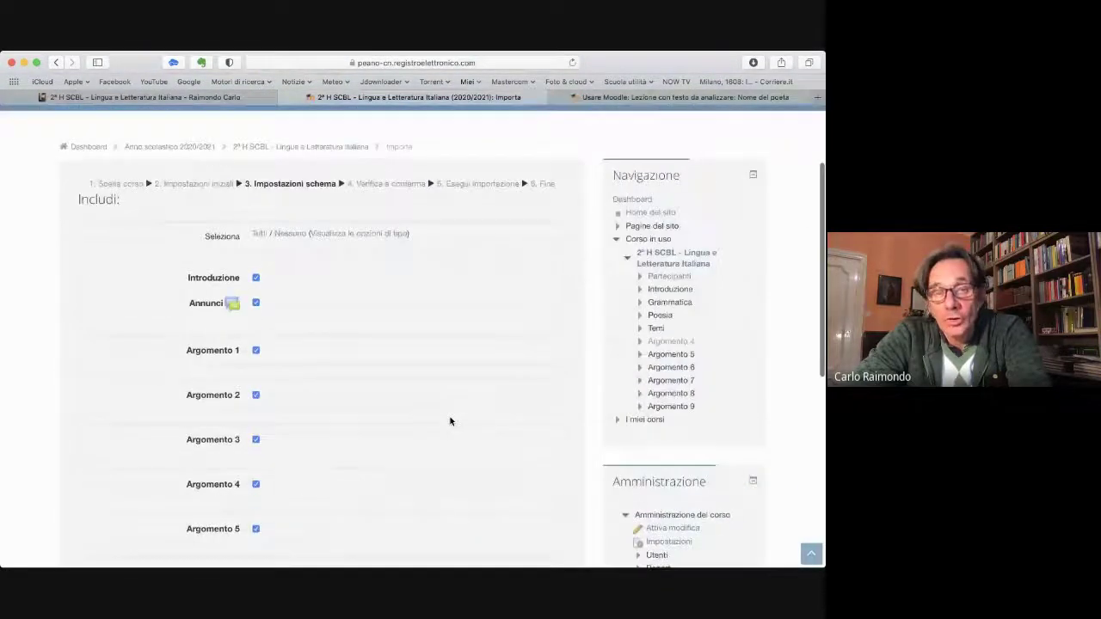
scroll(360, 421, "down", 1)
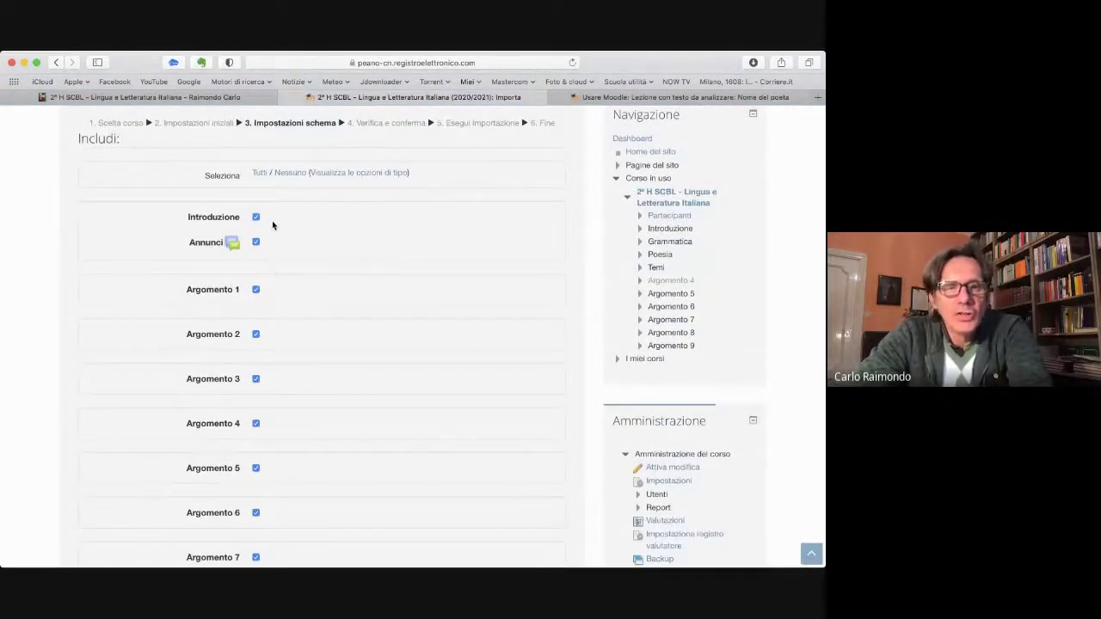
scroll(266, 368, "down", 4)
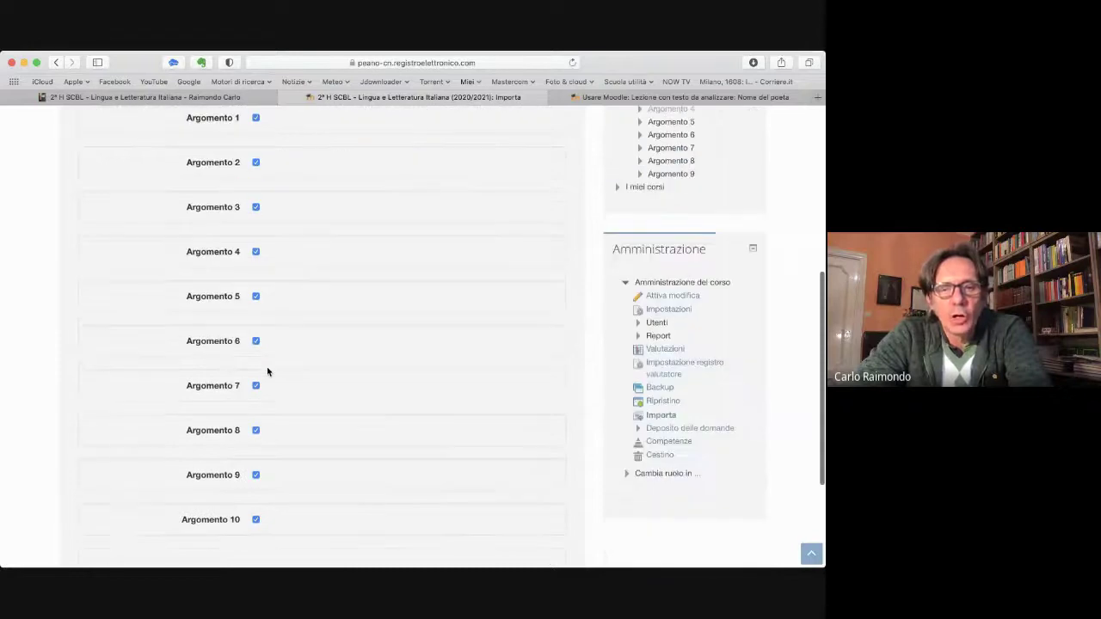
scroll(266, 368, "up", 3)
scroll(268, 372, "down", 5)
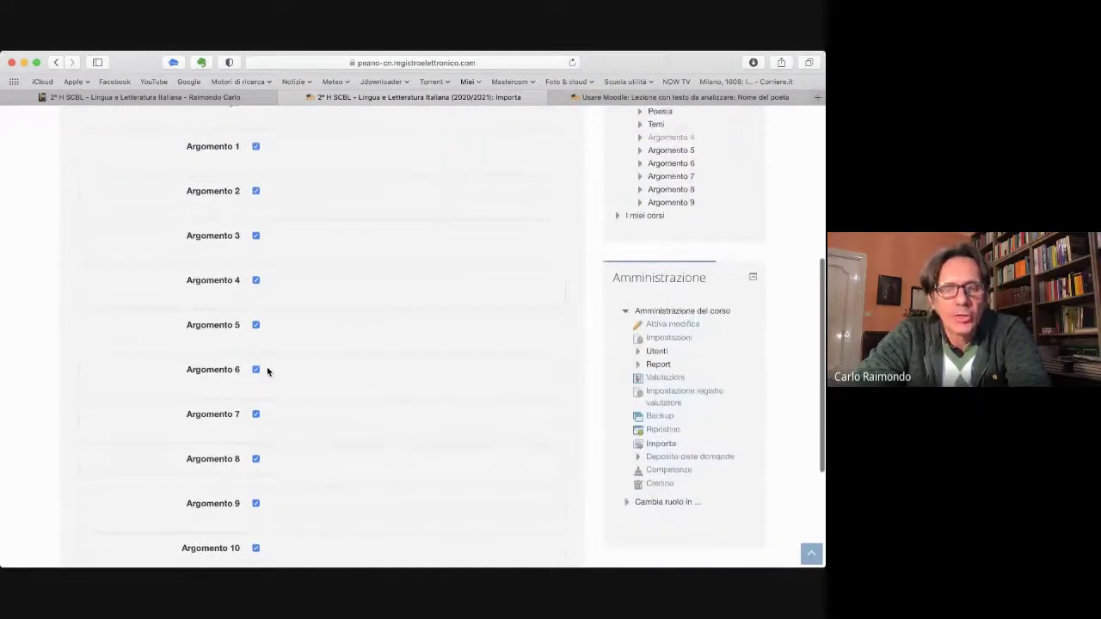
scroll(267, 372, "up", 10)
scroll(266, 370, "down", 4)
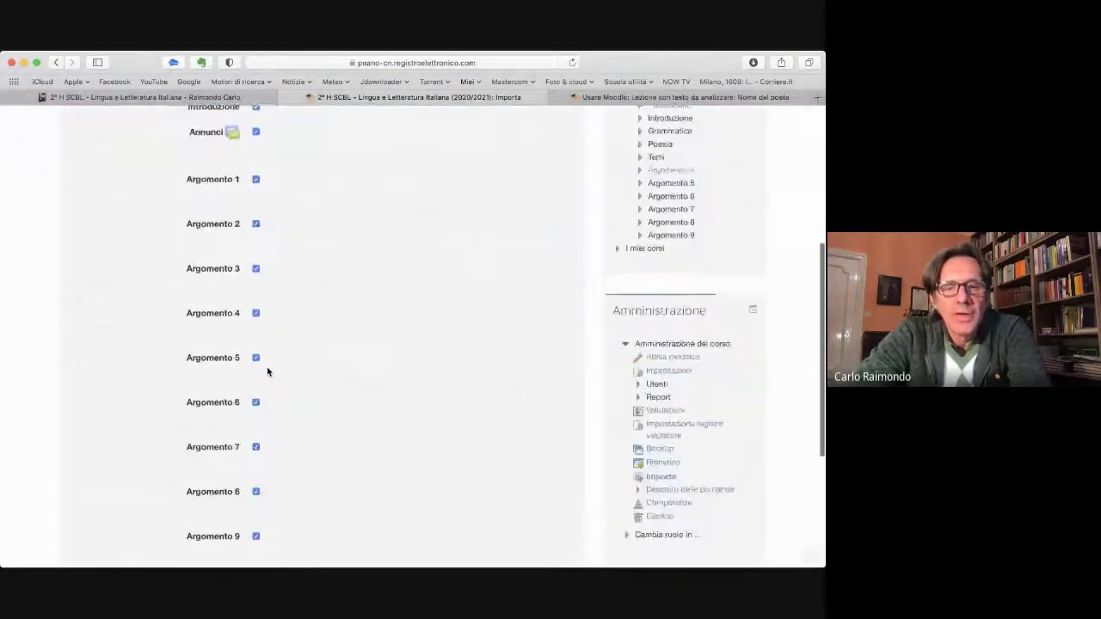
scroll(267, 370, "up", 2)
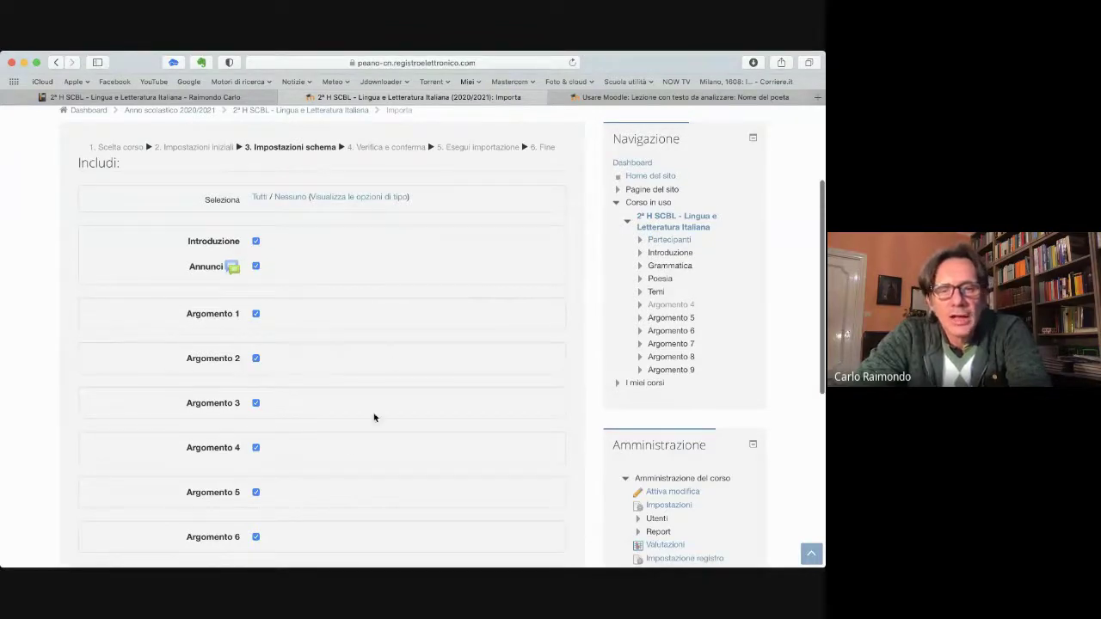
scroll(351, 448, "down", 2)
scroll(349, 439, "up", 2)
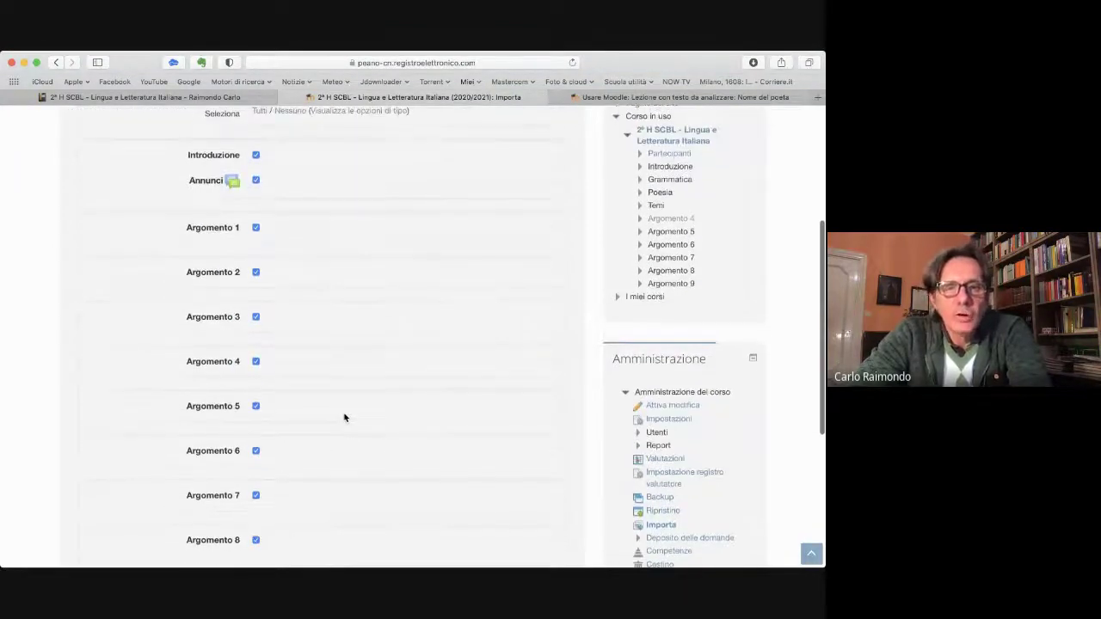
scroll(344, 418, "down", 3)
scroll(344, 418, "up", 1)
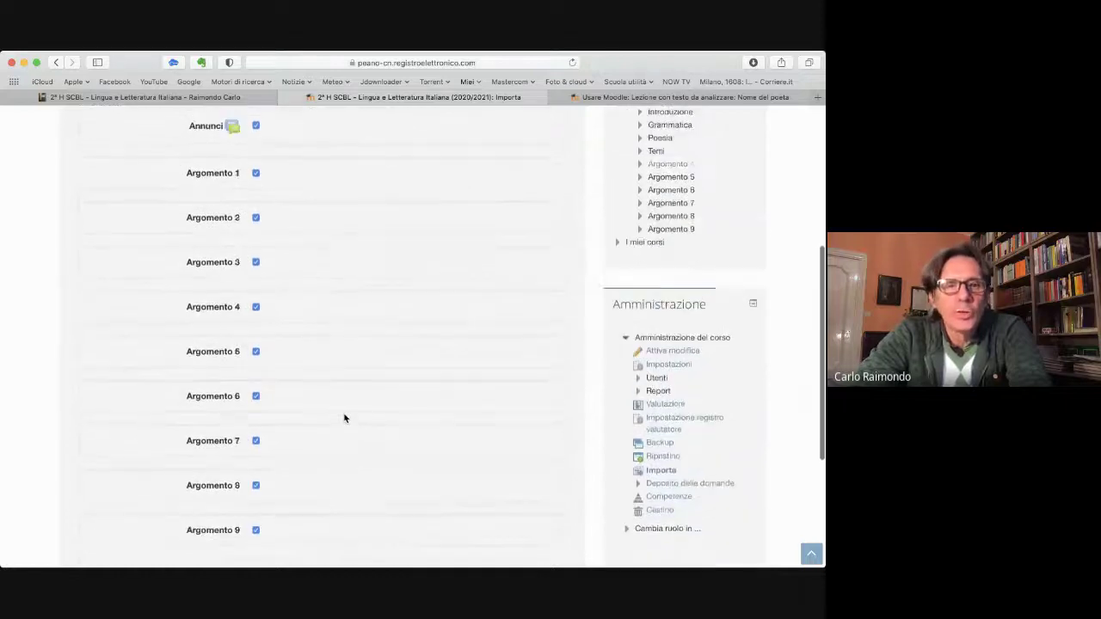
Exclude Argomento 7, Argomento 8 and Argomento 9 from the import and proceed to the confirmation stage.
left_click(256, 528)
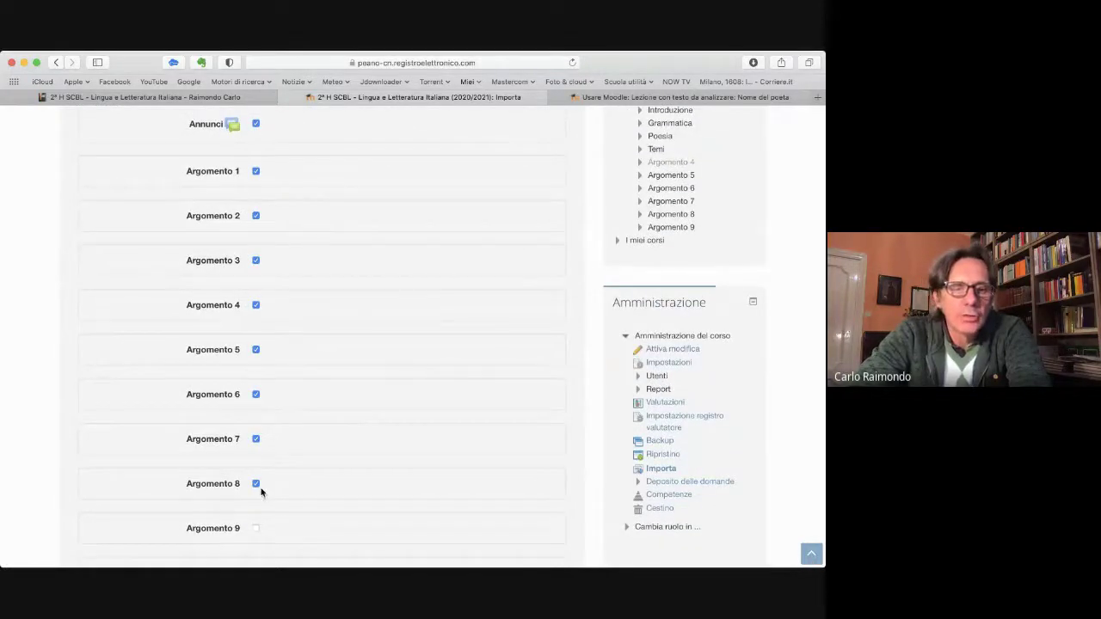
left_click(256, 484)
left_click(256, 440)
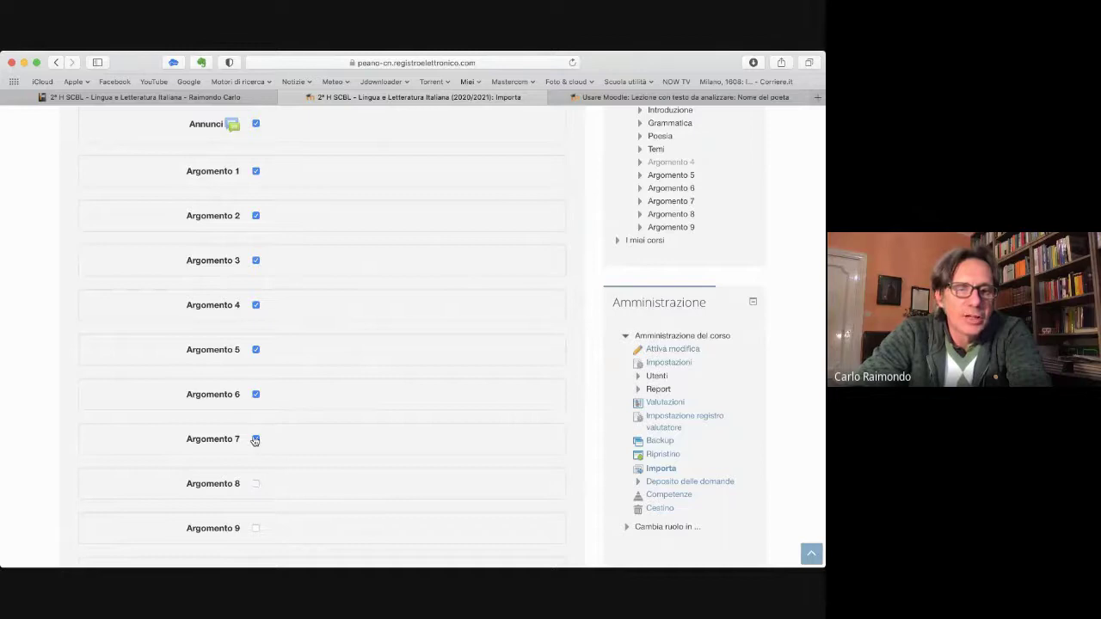
scroll(378, 392, "down", 5)
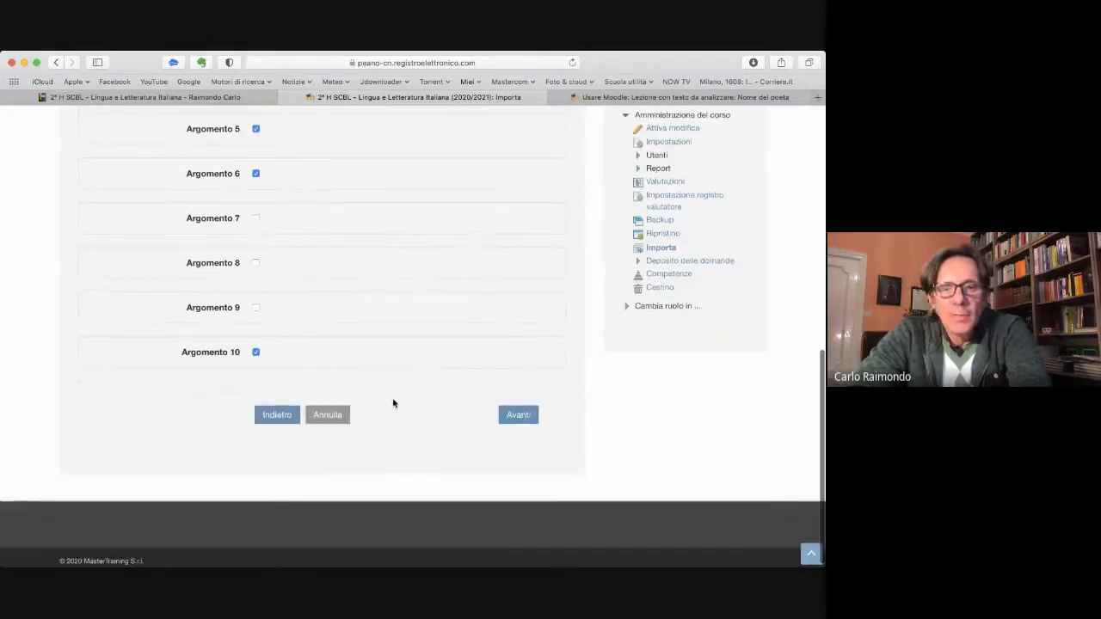
left_click(519, 415)
Review the confirmation summary of the backup settings and the included course elements.
scroll(528, 416, "down", 3)
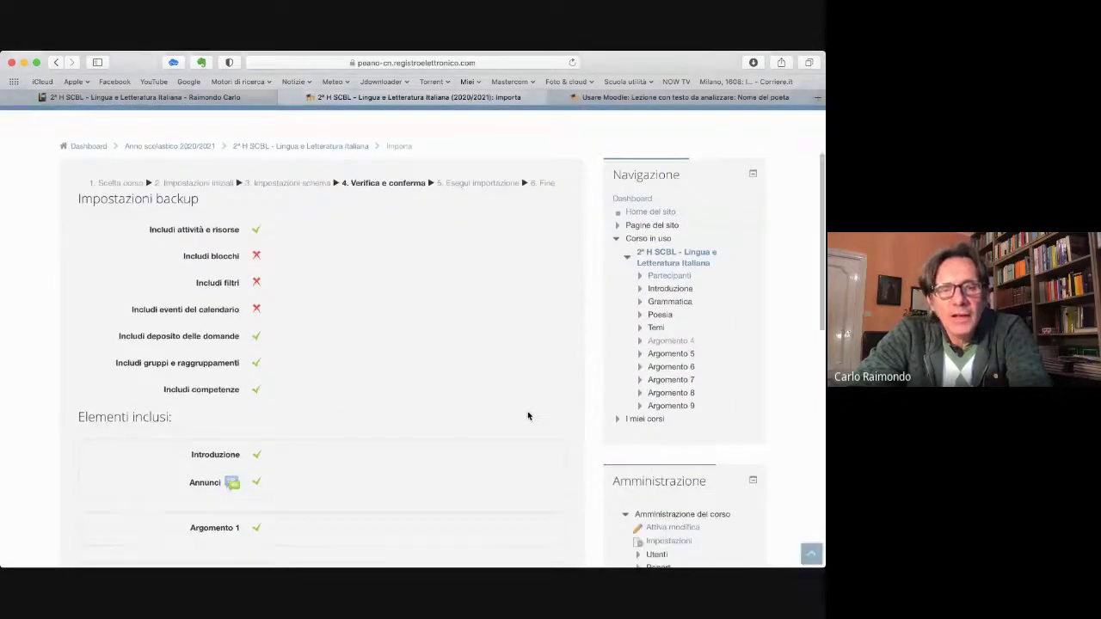
scroll(528, 416, "down", 10)
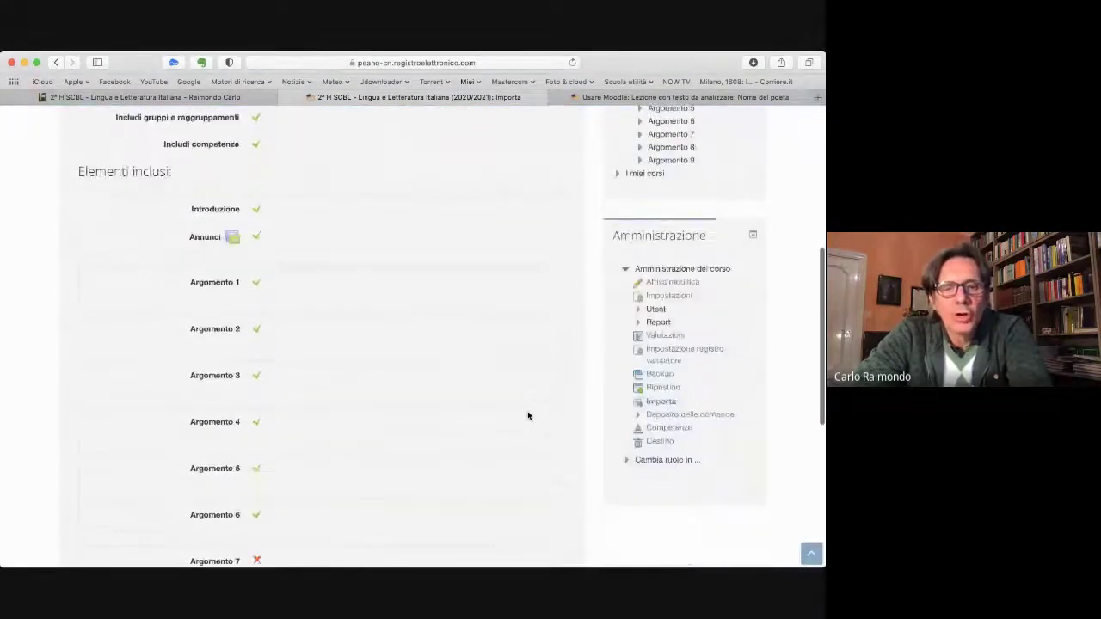
scroll(528, 416, "down", 3)
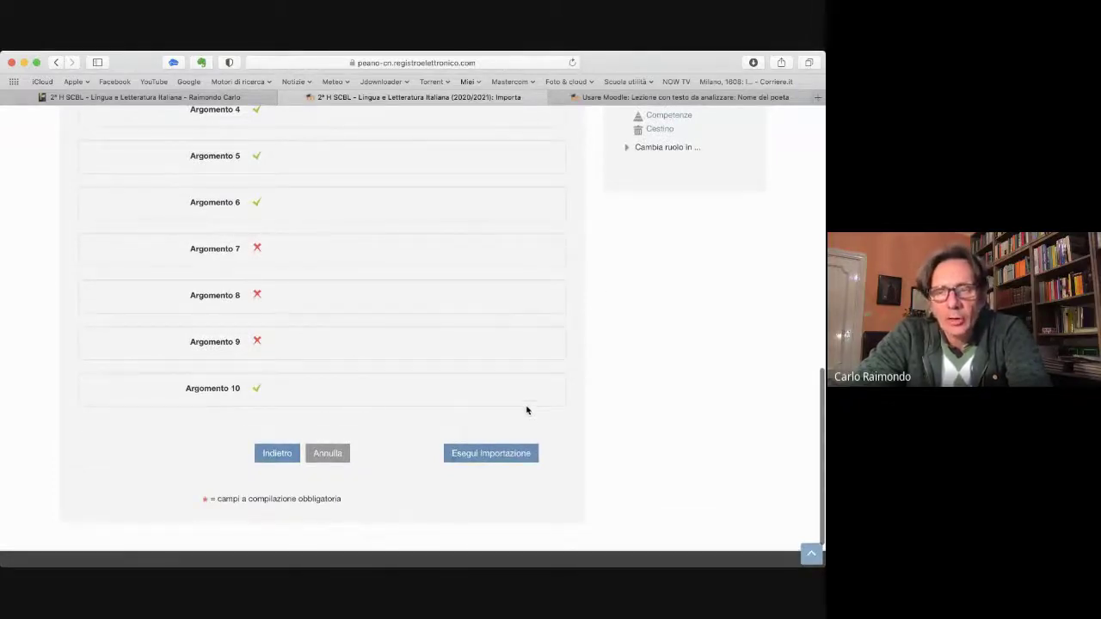
left_click(507, 460)
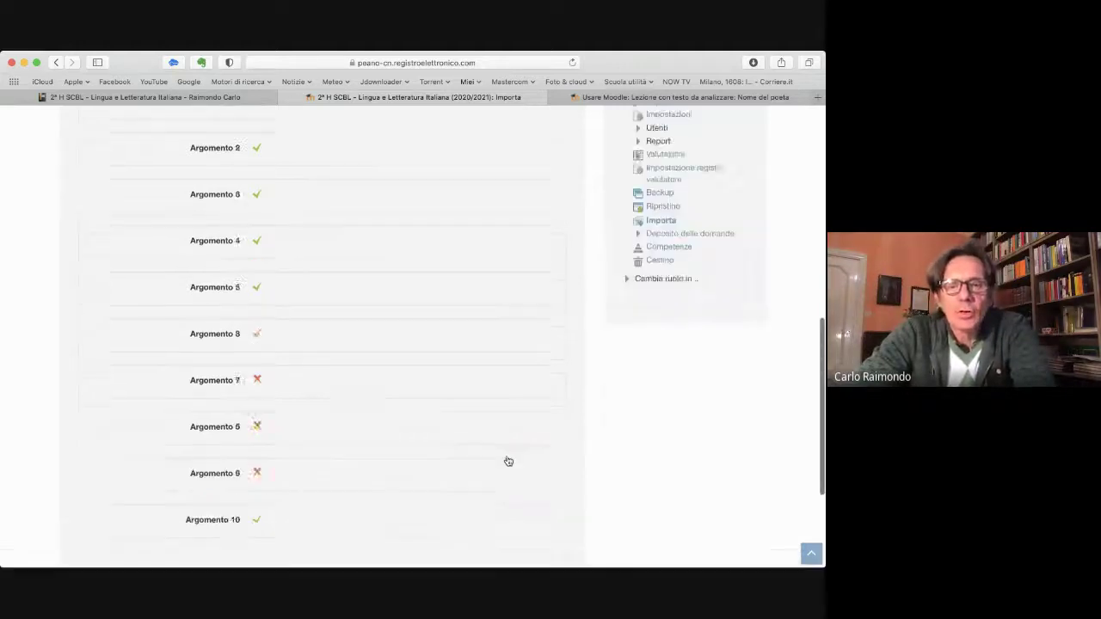
scroll(508, 460, "down", 3)
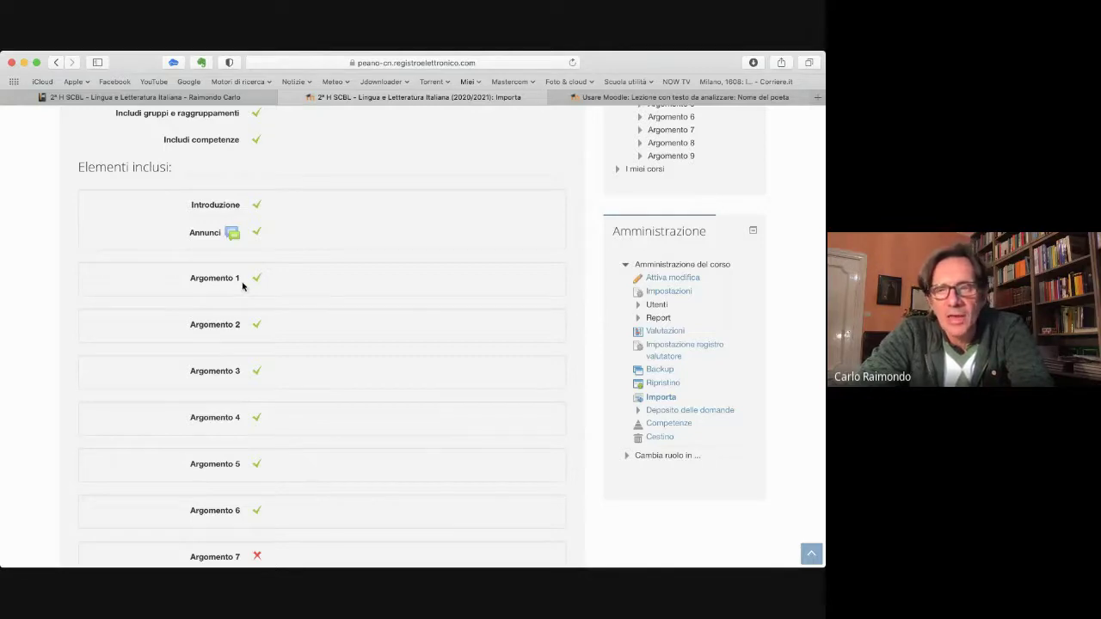
scroll(242, 287, "up", 3)
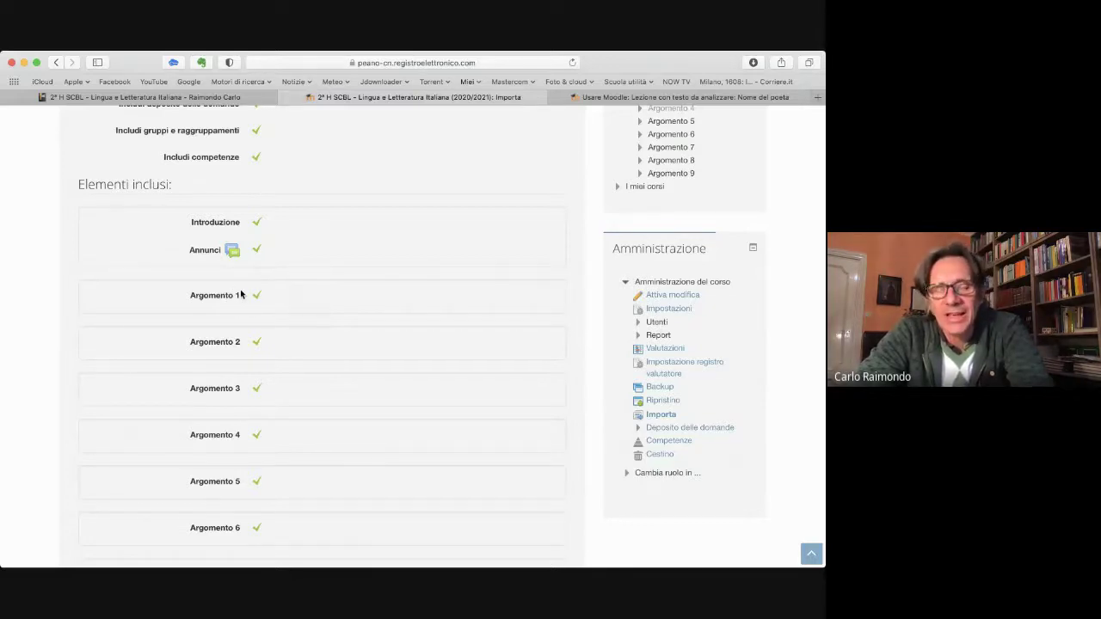
Check the included and excluded sections in the confirmation summary, and cancel the import, discarding the entered settings.
scroll(241, 294, "down", 3)
scroll(214, 347, "down", 6)
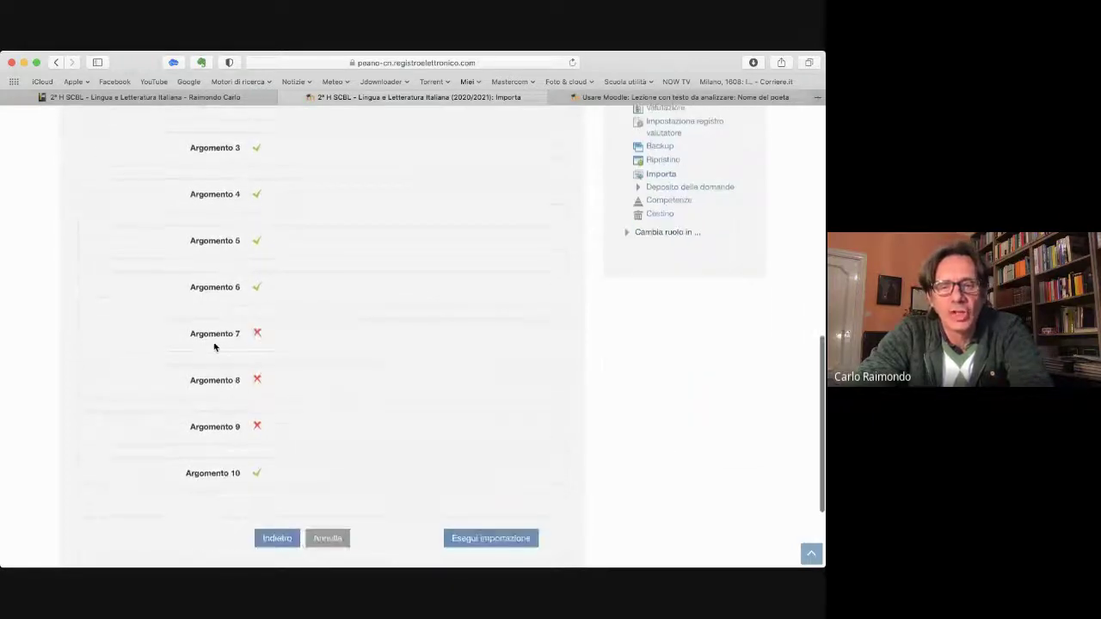
left_click(328, 440)
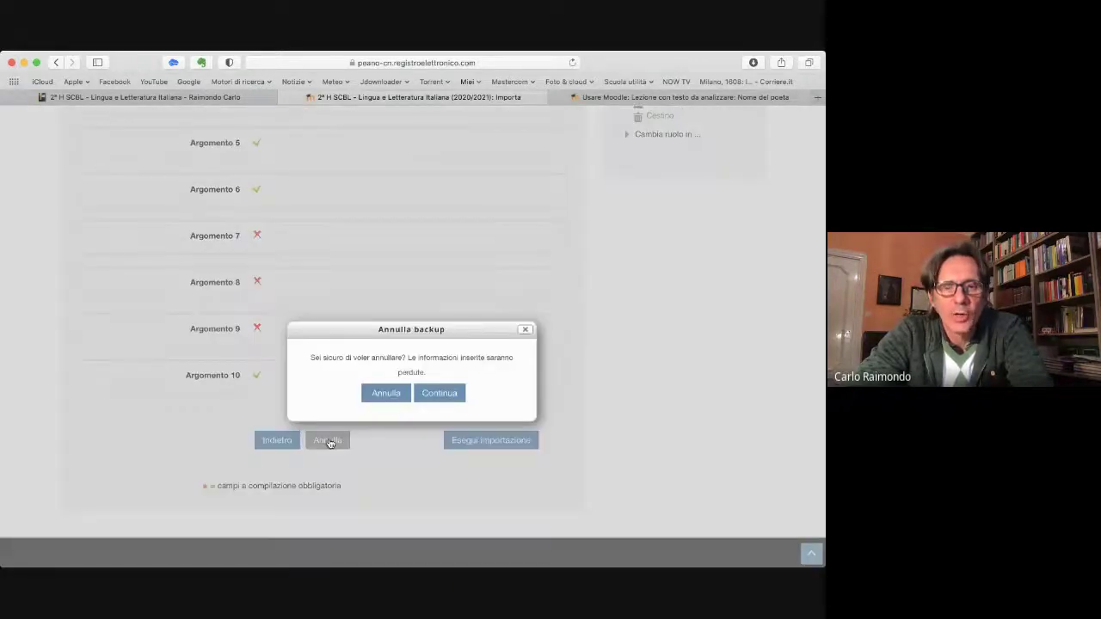
left_click(425, 393)
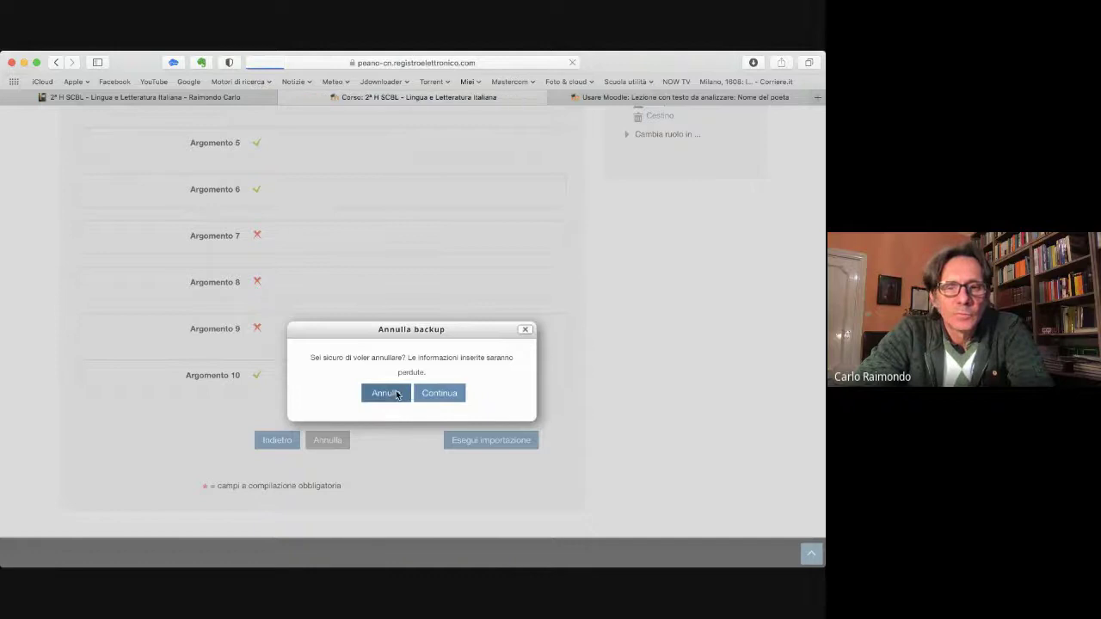
Examine the existing Grammatica, Poesia and Temi sections of the 2ª H SCBL Lingua e Letteratura Italiana course.
scroll(397, 395, "down", 5)
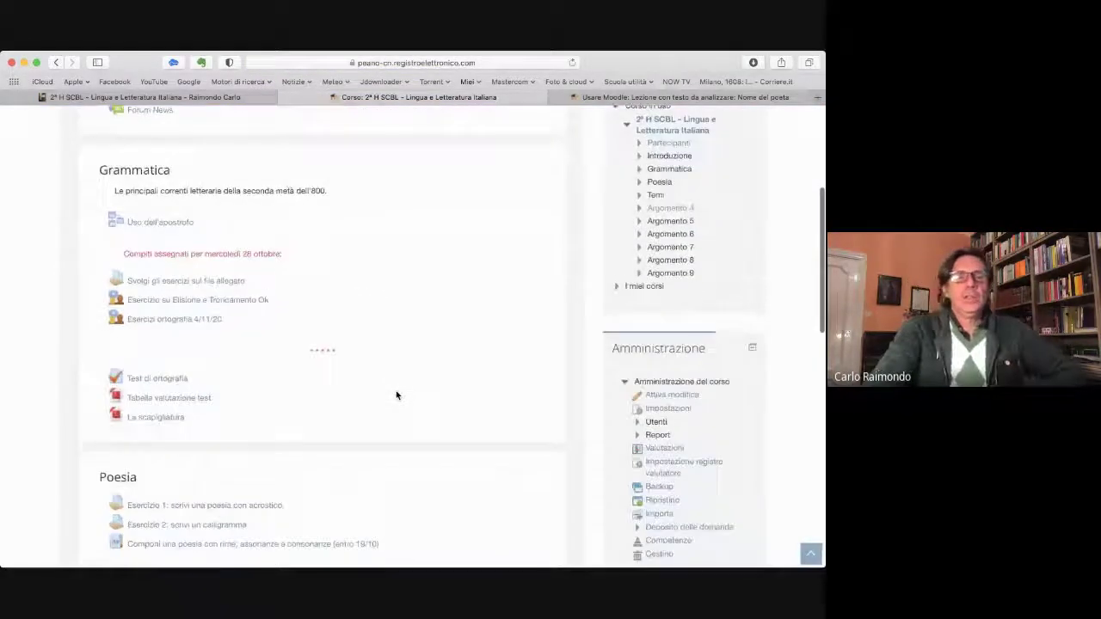
scroll(396, 395, "down", 3)
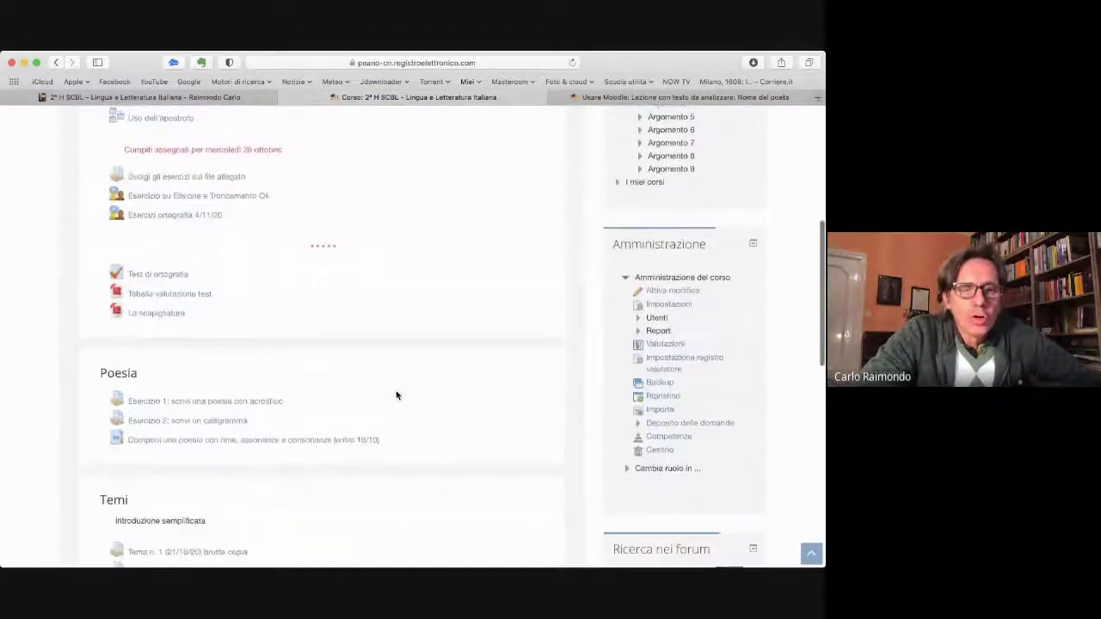
scroll(397, 395, "down", 1)
scroll(397, 395, "up", 2)
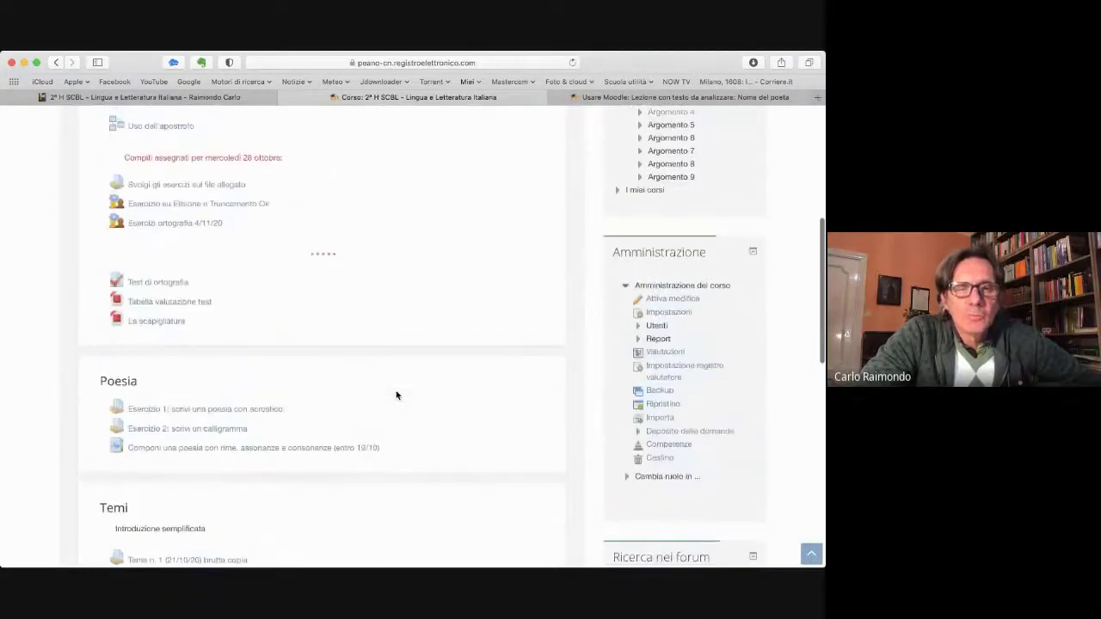
scroll(397, 395, "up", 2)
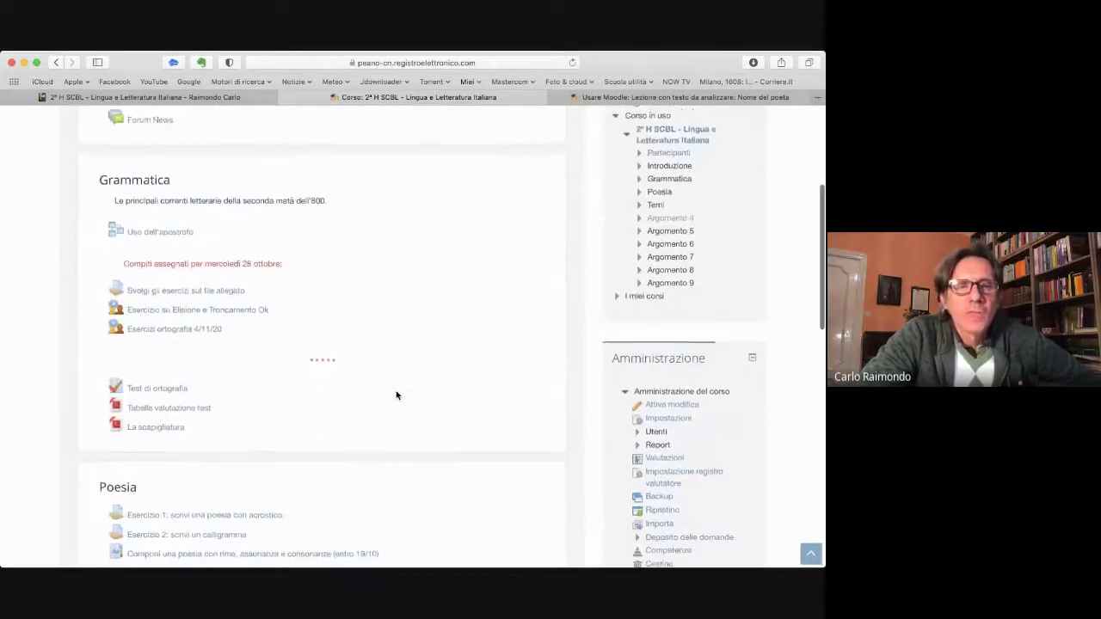
scroll(397, 395, "up", 1)
scroll(396, 395, "down", 2)
scroll(397, 395, "down", 2)
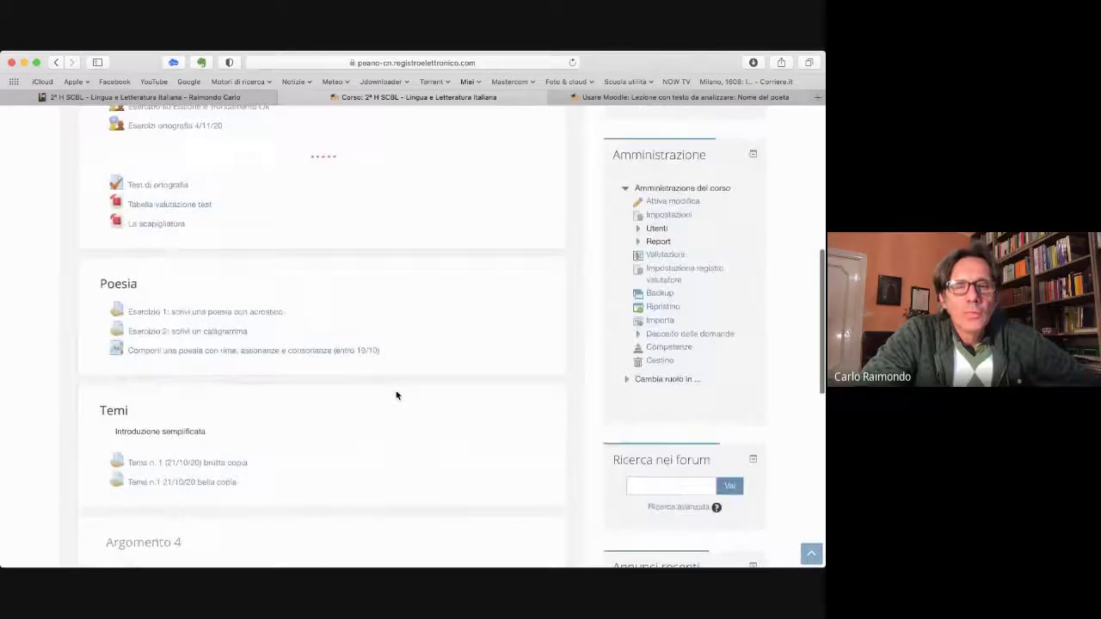
Return to the dashboard, open the 3ª C SCIORD Lingua e Cultura Latina (triennio) course and look through its sections.
scroll(396, 393, "up", 5)
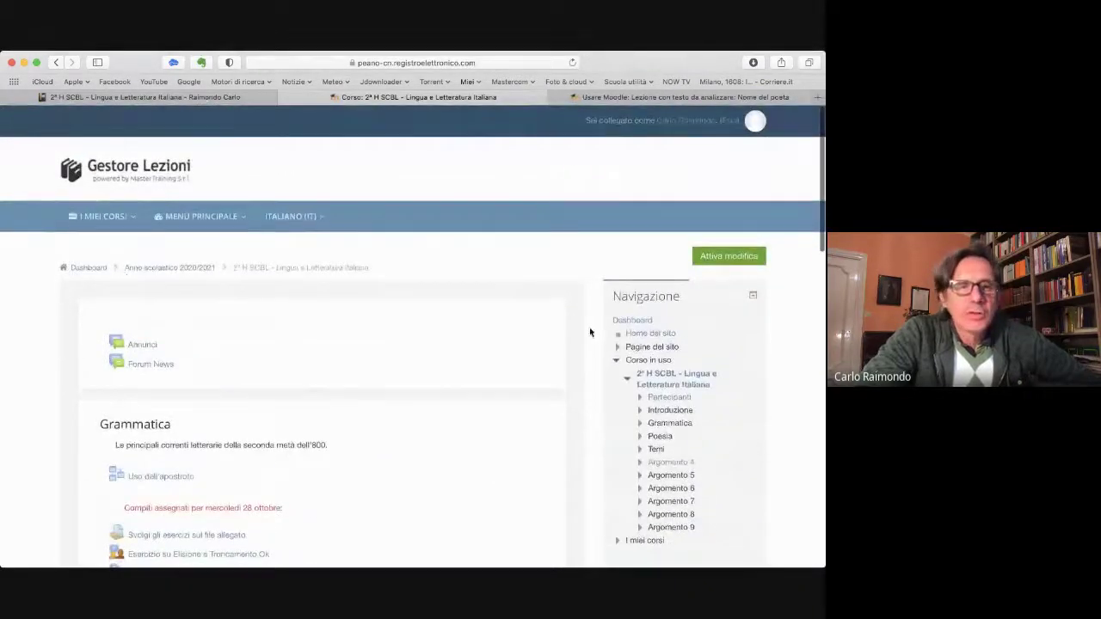
left_click(152, 269)
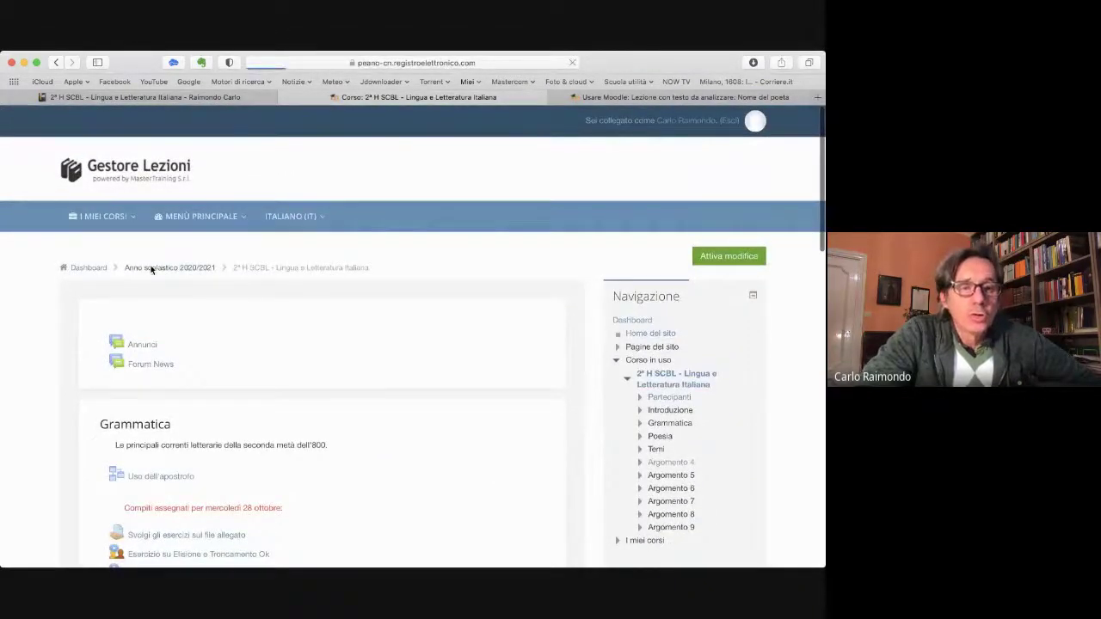
left_click(89, 268)
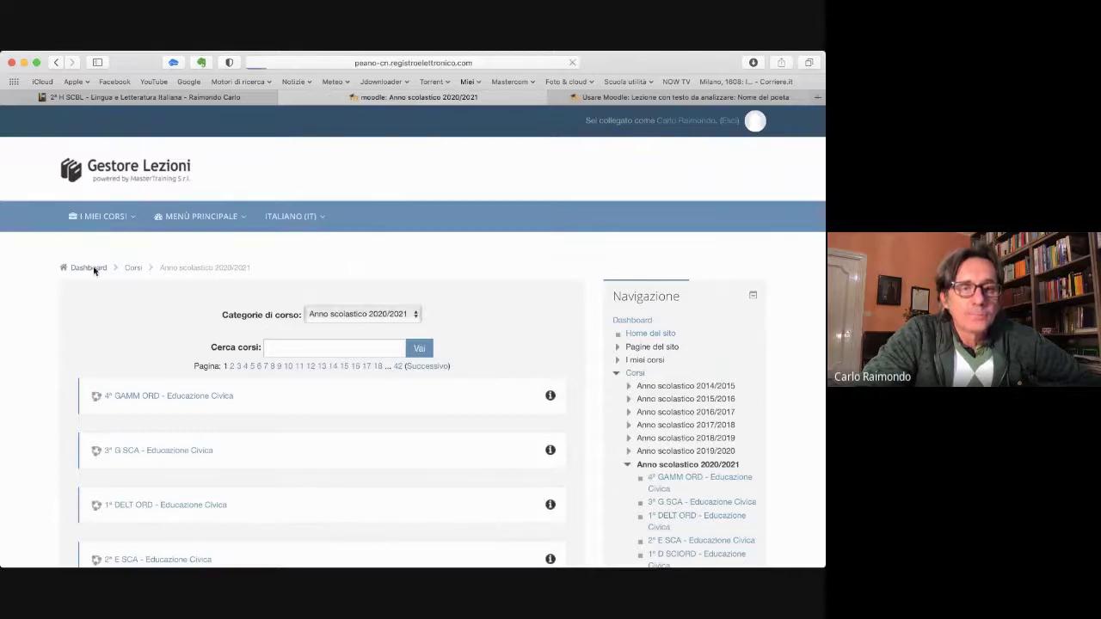
scroll(94, 271, "down", 10)
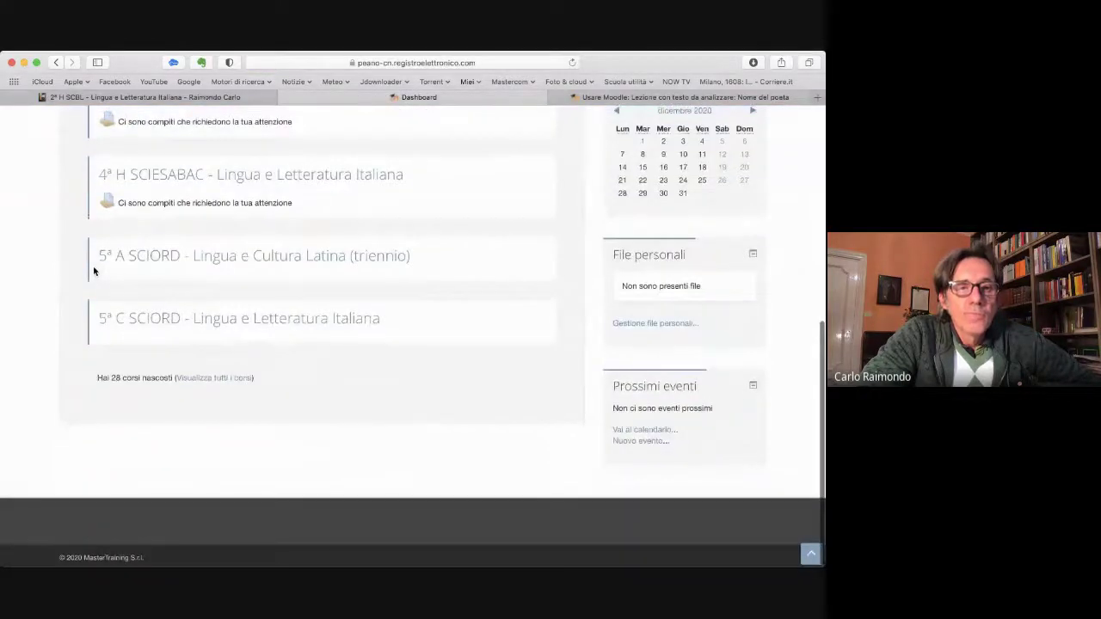
scroll(95, 271, "up", 3)
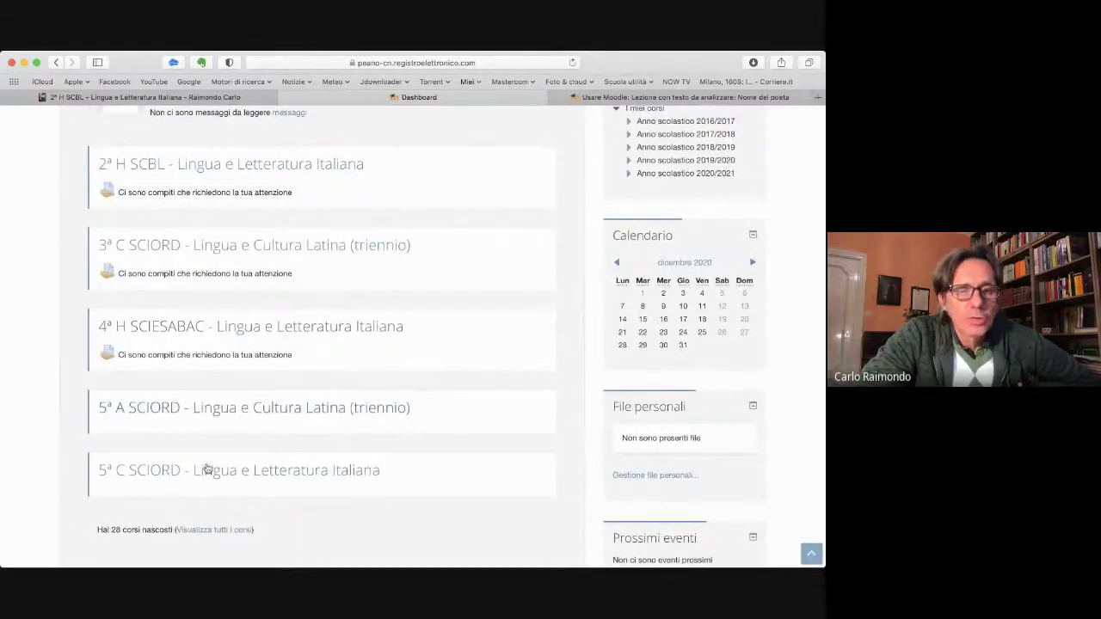
left_click(226, 247)
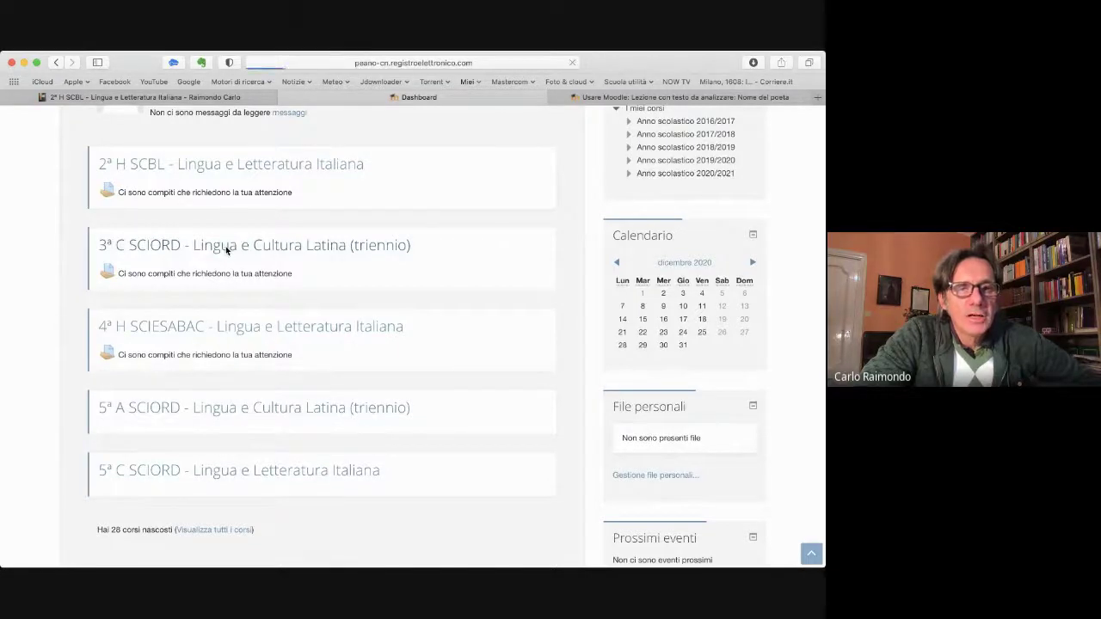
scroll(226, 246, "down", 7)
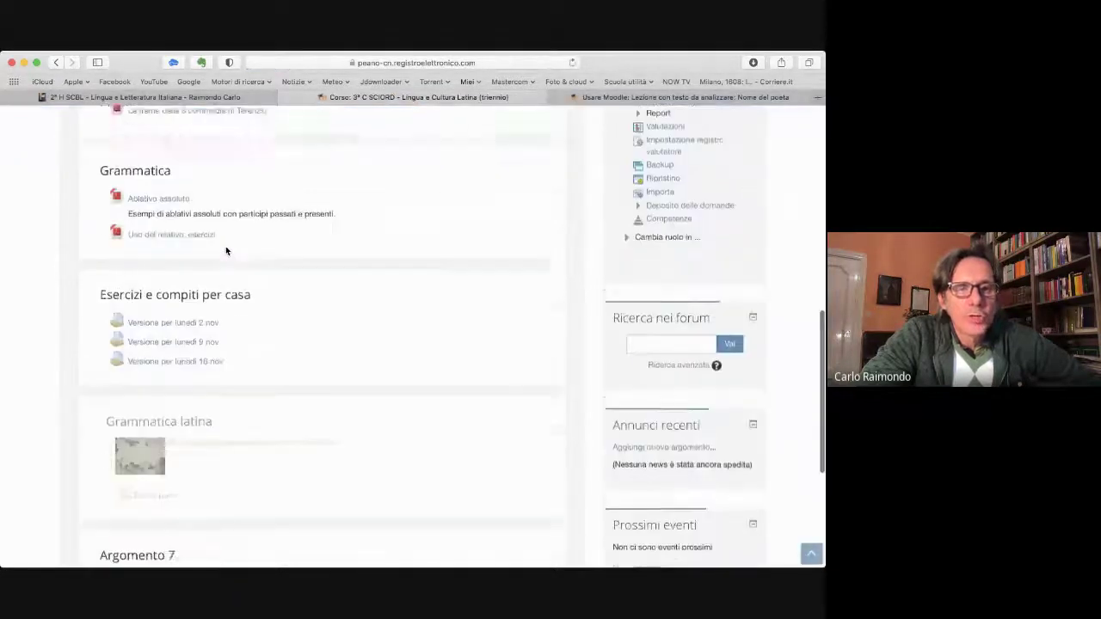
scroll(226, 246, "up", 4)
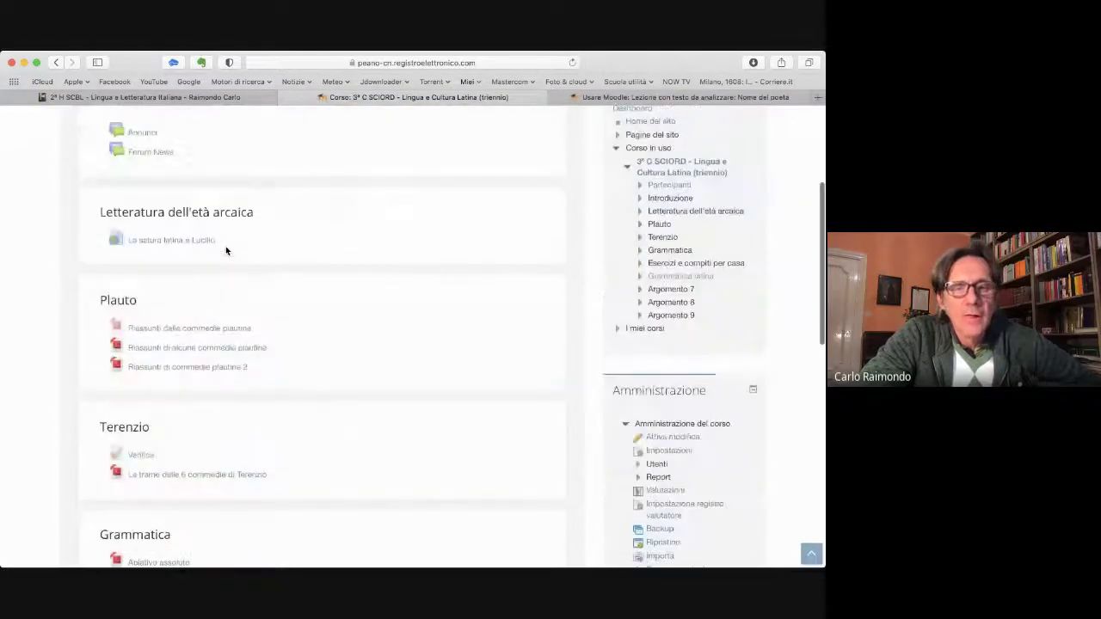